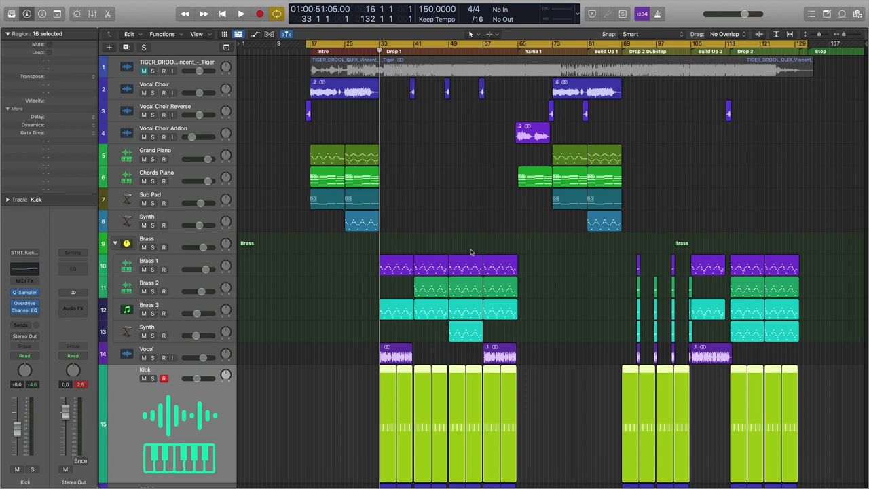
- Look over all the tracks in the arrangement and select the Vocal Choir track
scroll(471, 252, "down", 12)
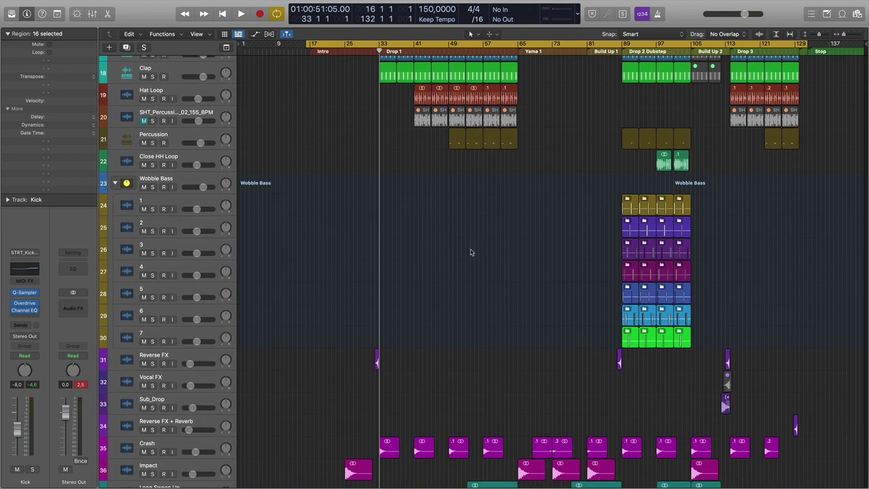
scroll(470, 252, "down", 4)
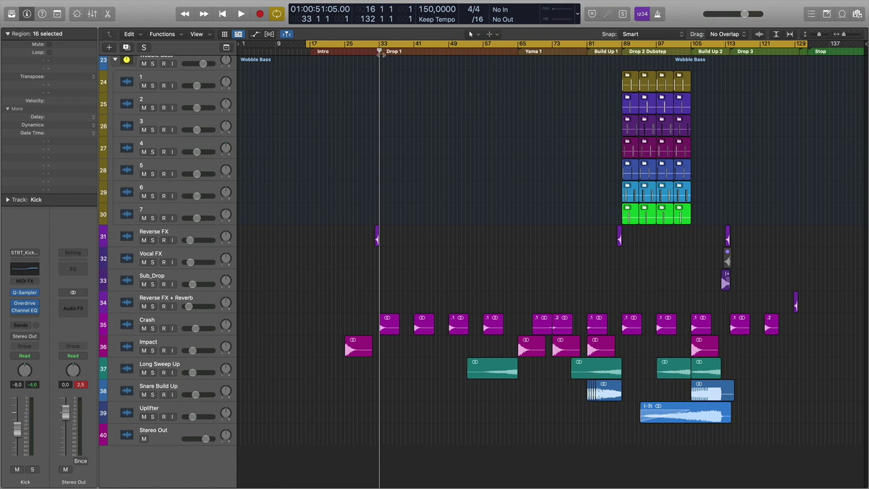
scroll(373, 223, "up", 15)
left_click(154, 91)
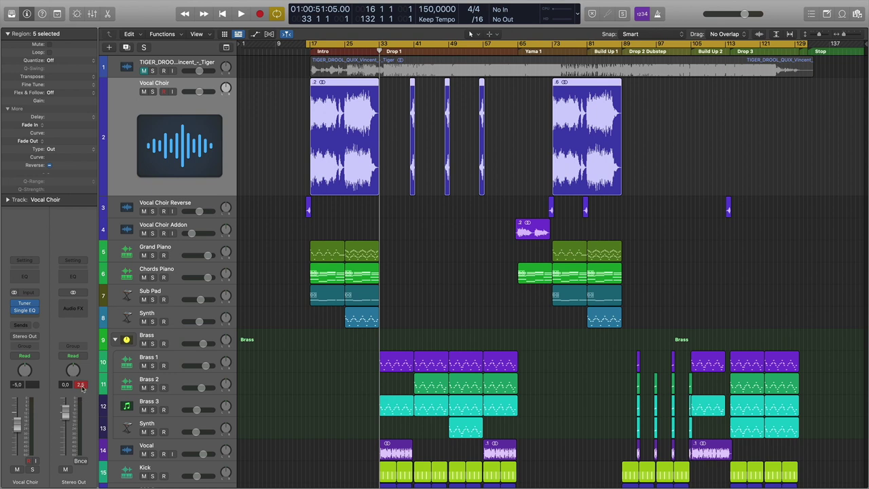
- Show the mixer, examine the levels of the track and output channel strips, and hide it again
key("x")
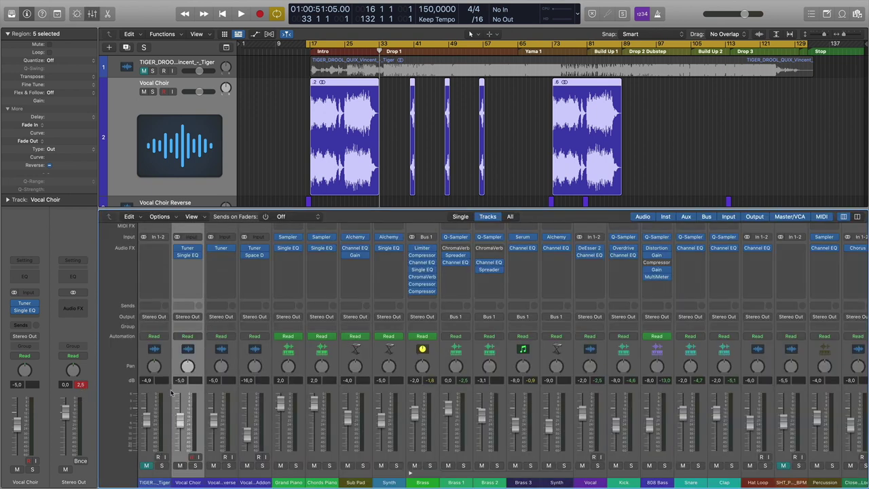
scroll(270, 392, "right", 10)
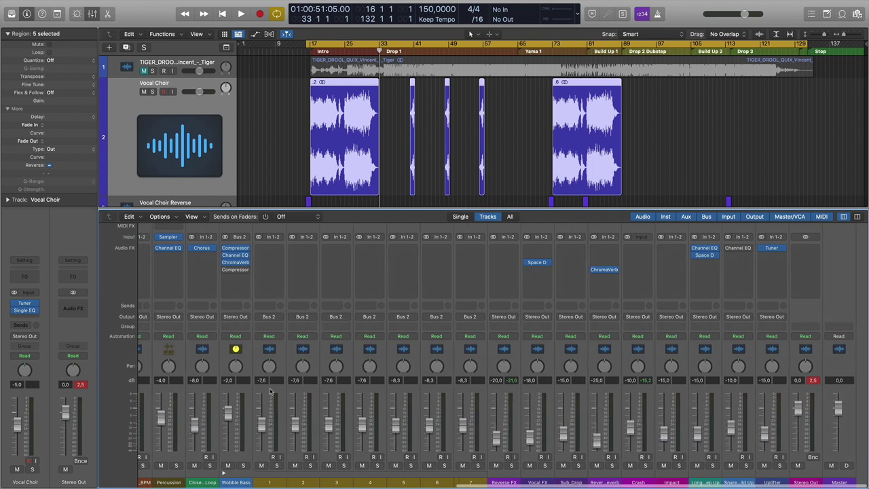
scroll(269, 392, "left", 4)
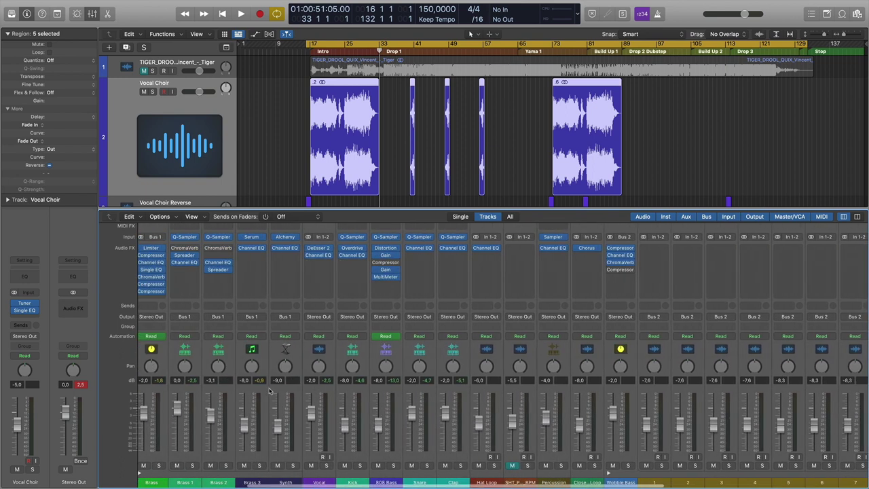
key("x")
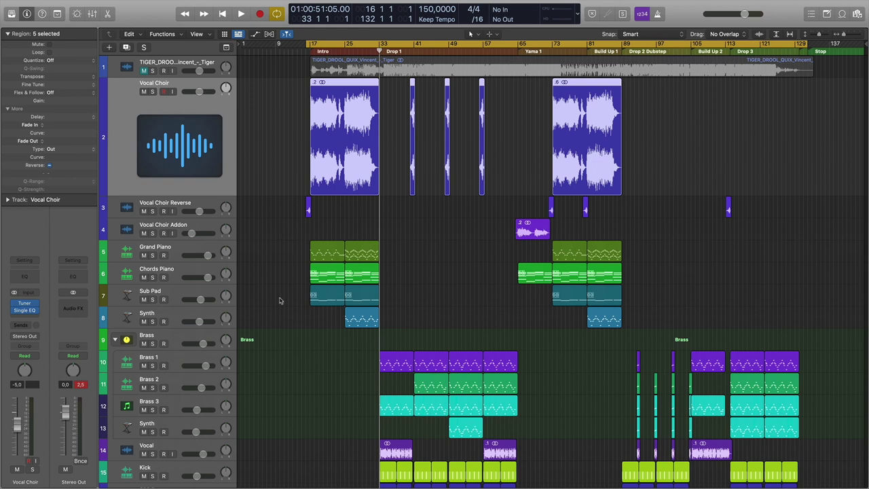
- Play Drop 1 to check the Stereo Out peak level, clearing the peak reading between passes, and return the playhead to bar 33
key("space")
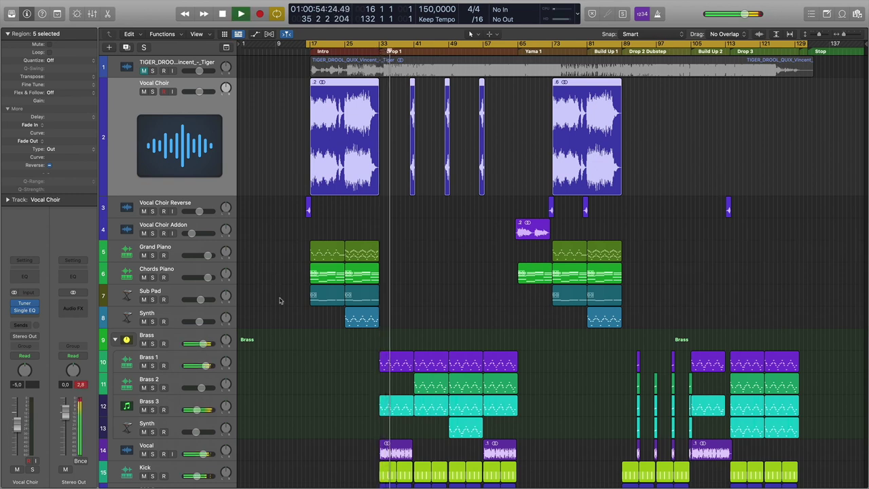
left_click(83, 386)
key("space")
left_click(81, 386)
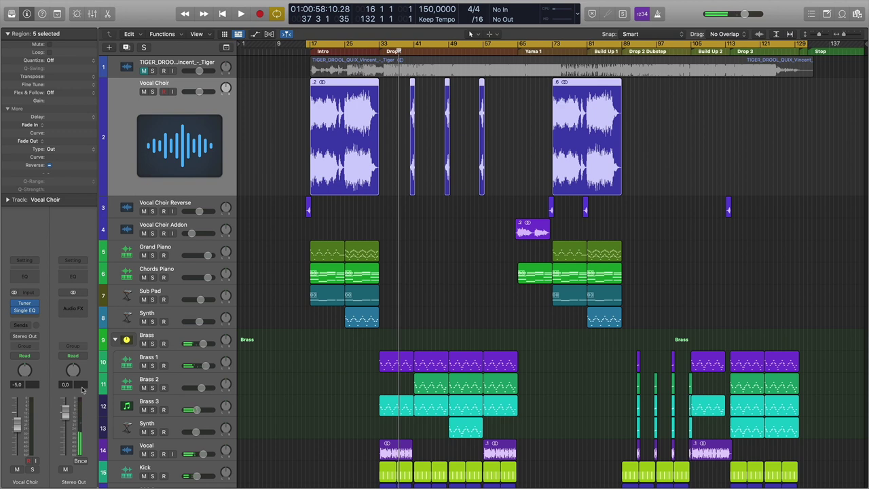
key("space")
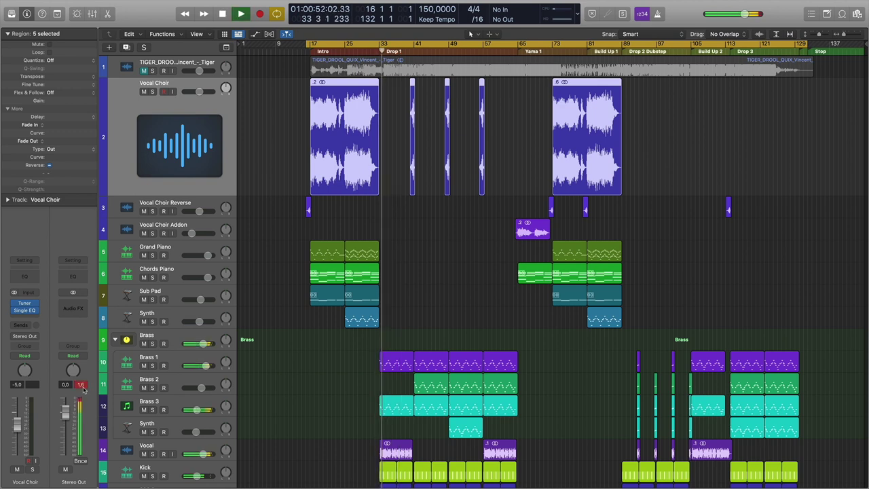
key("space")
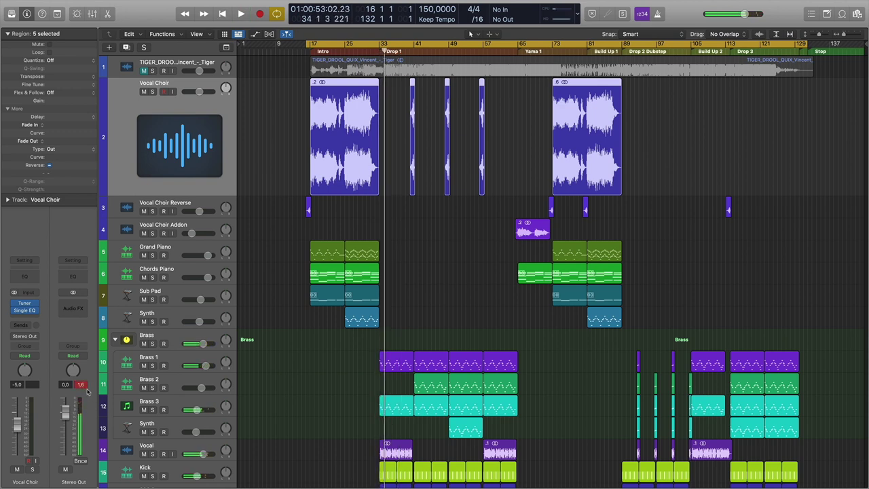
left_click(379, 53)
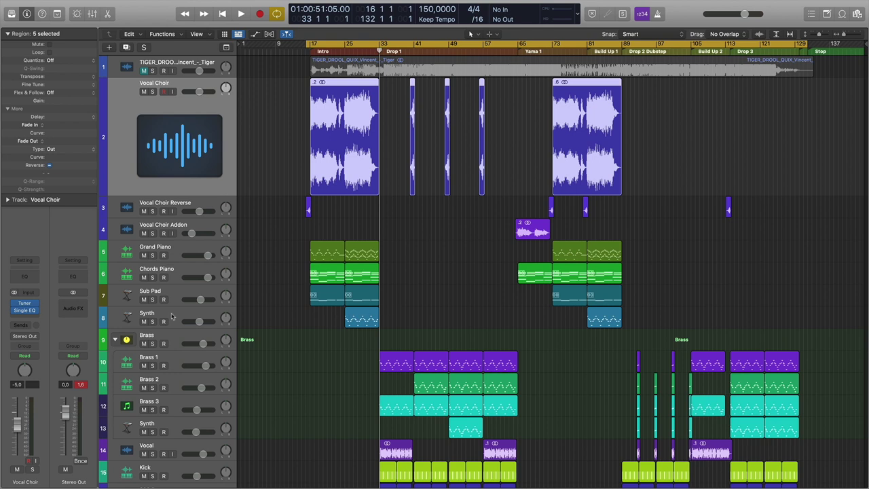
- Insert a stereo Limiter from the Dynamics plug-ins on the Stereo Out channel
left_click(75, 307)
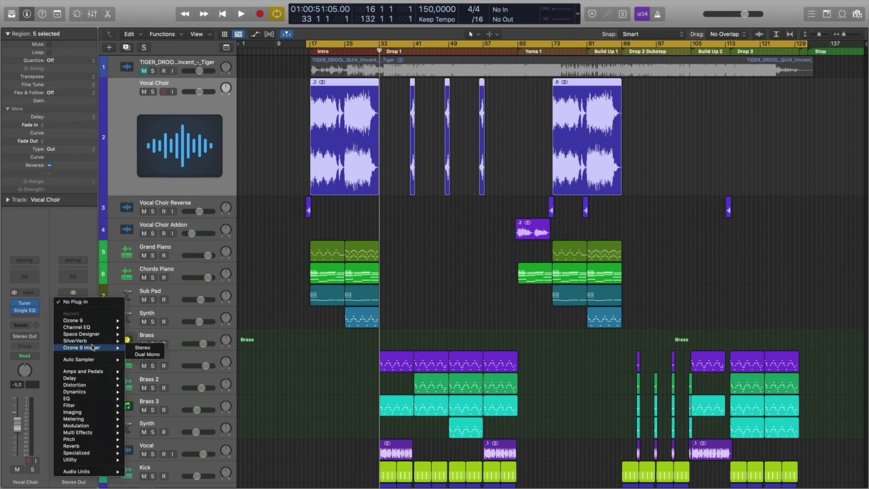
mouse_move(90, 414)
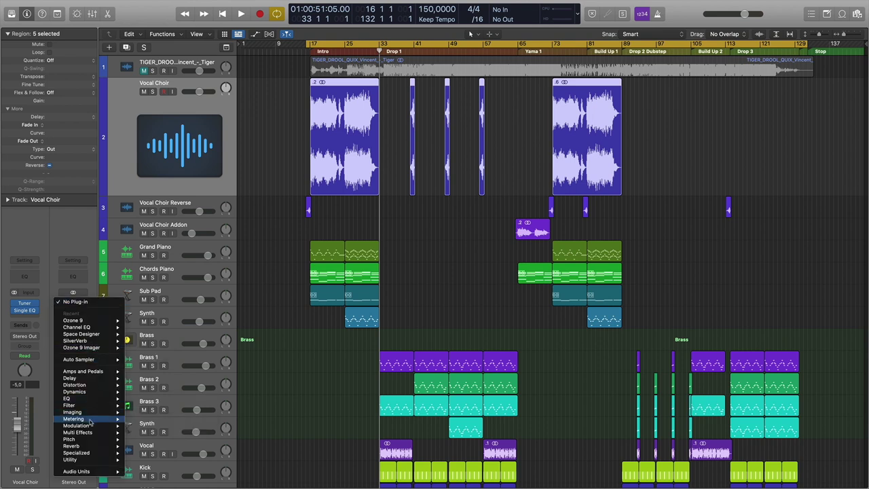
mouse_move(93, 393)
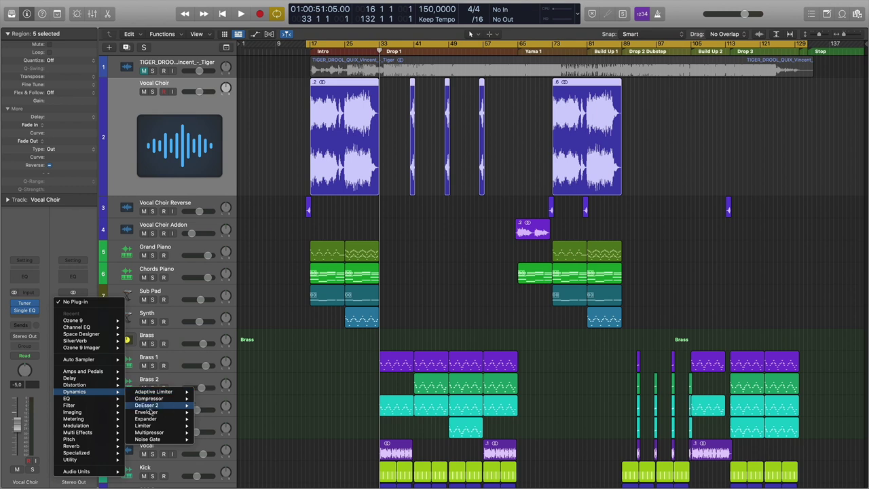
mouse_move(162, 426)
left_click(212, 426)
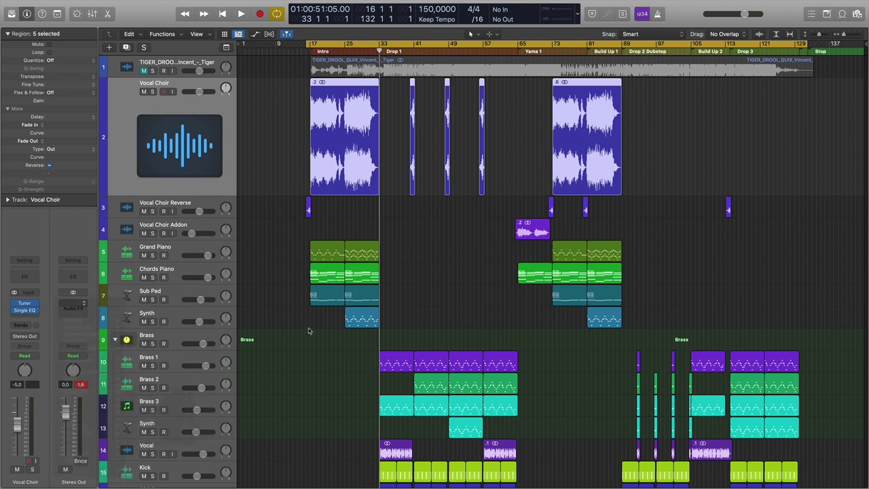
- Play Drop 1 through the Limiter to check the Stereo Out peak level, and close and bypass the Limiter
key("space")
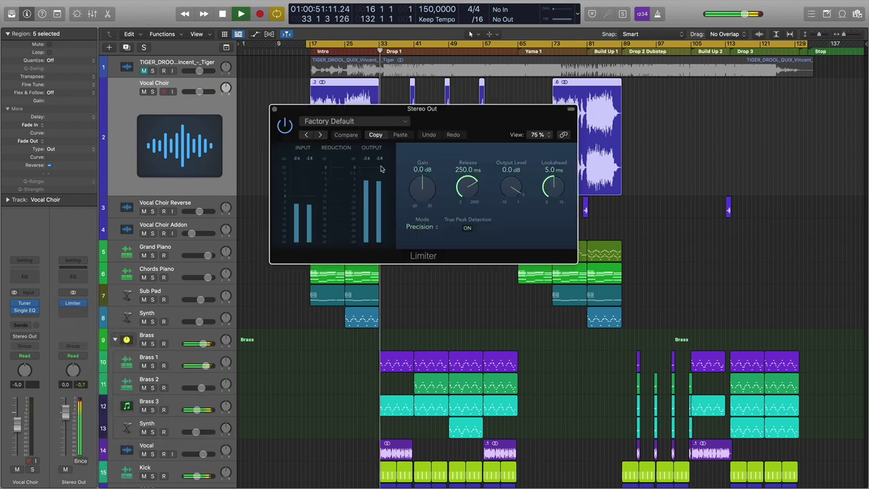
left_click(93, 426)
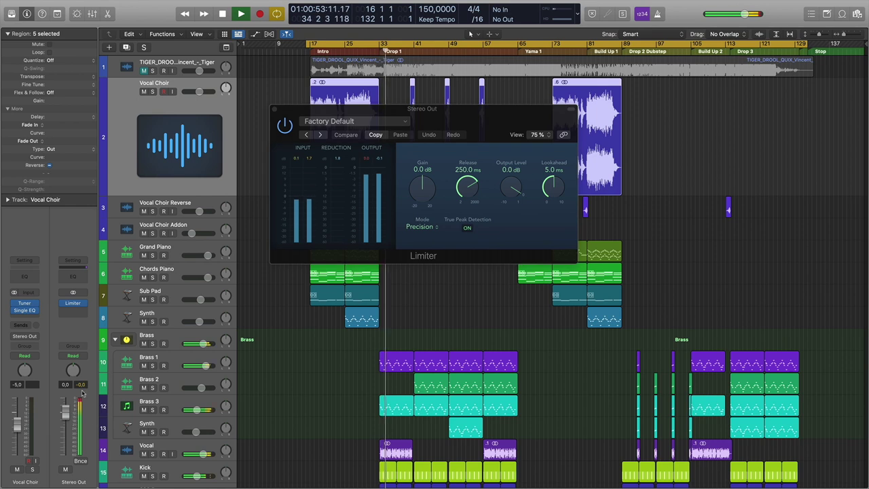
key("space")
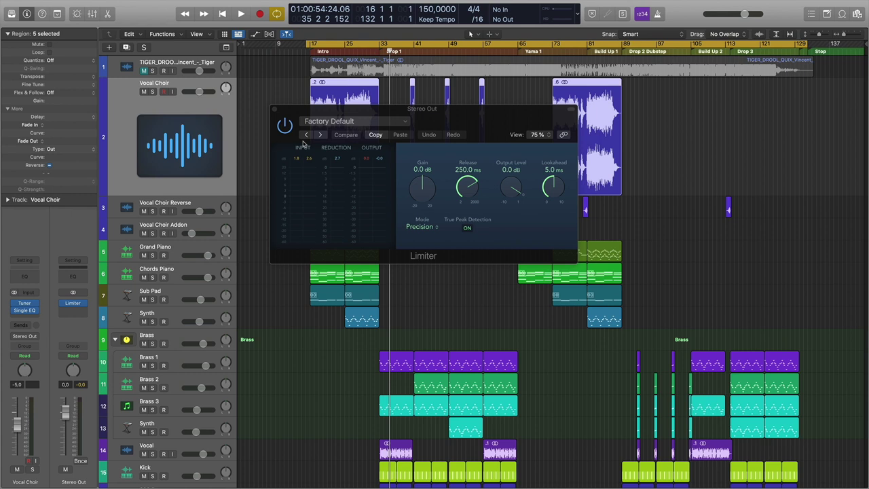
left_click(274, 110)
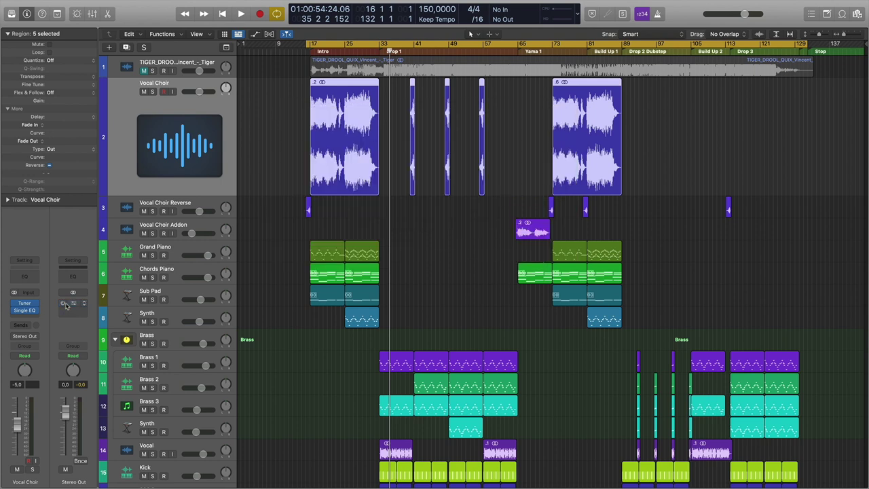
- Try the Stereo Out fader at -4.0 dB during playback and at -5.0 dB, and return it to 0.0 dB
left_click_drag(65, 411, 65, 423)
key("space")
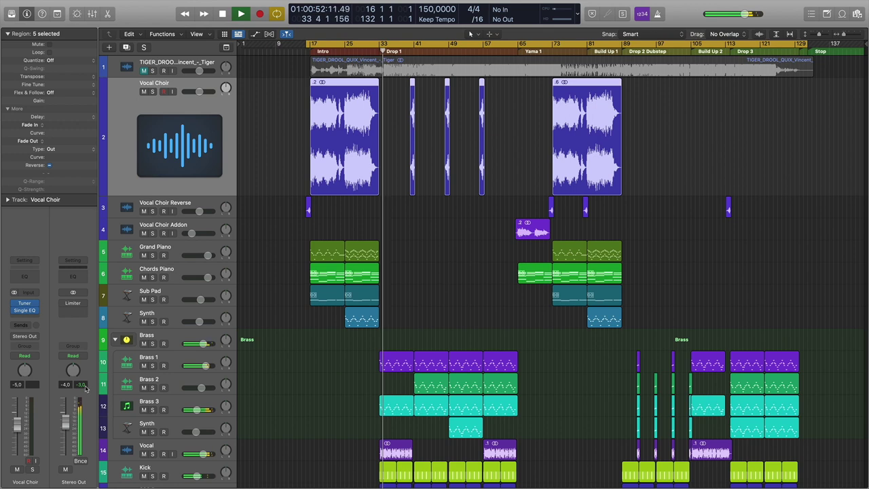
key("space")
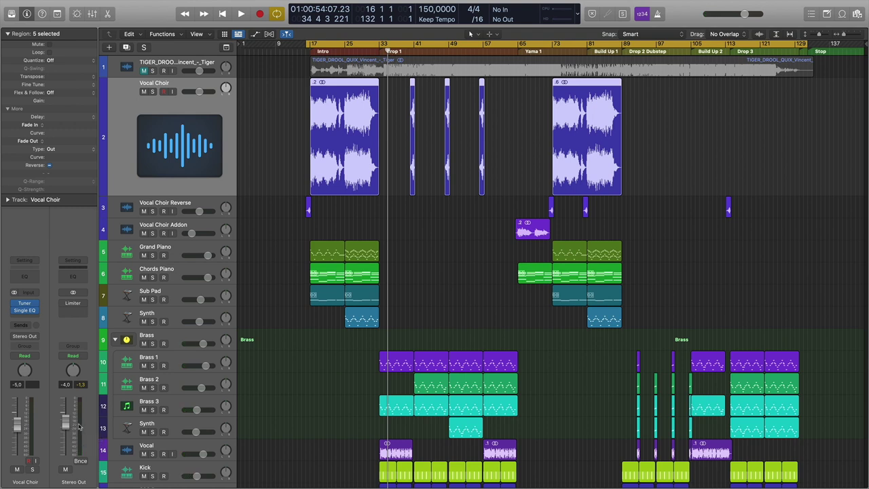
left_click_drag(65, 415, 65, 405)
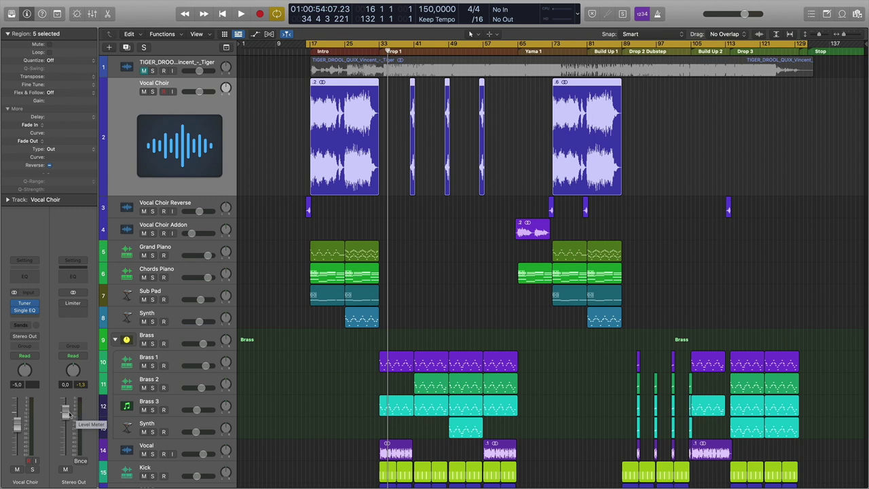
left_click_drag(65, 412, 65, 419)
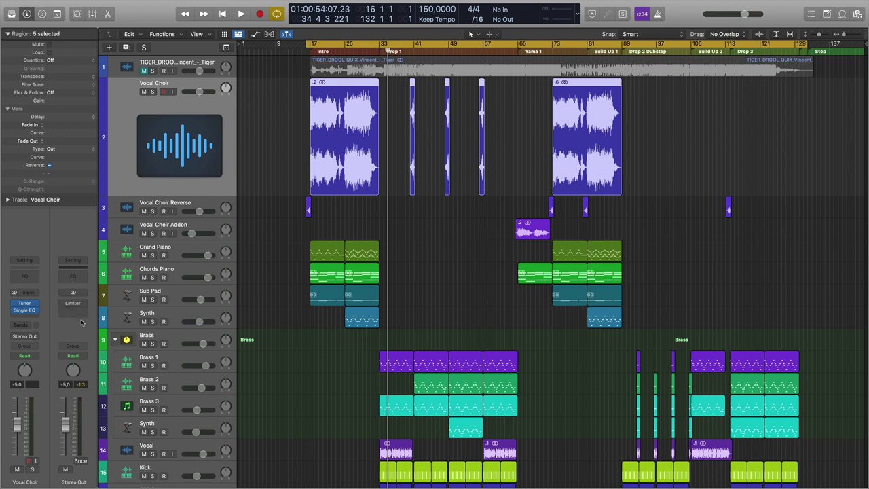
left_click_drag(71, 426, 66, 405)
- Insert a stereo Gain plug-in below the Limiter on Stereo Out, set its gain to -5.9 dB, and play Drop 1 to check the level
left_click(75, 309)
mouse_move(88, 413)
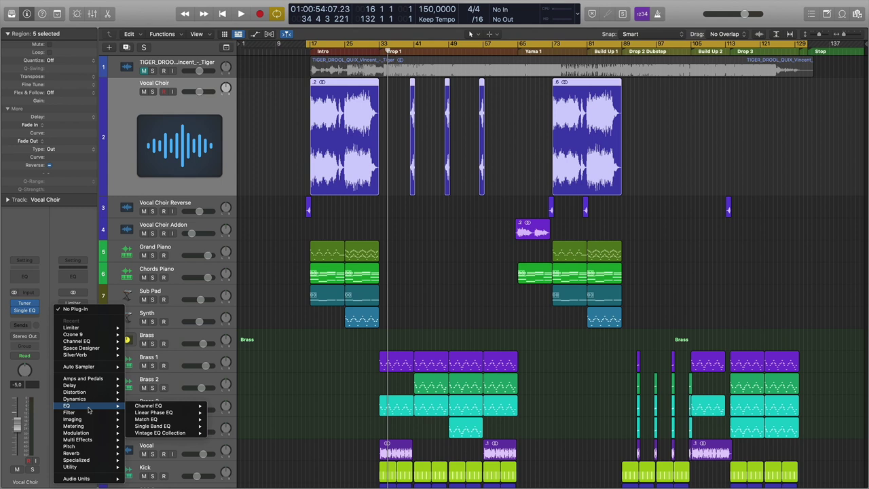
mouse_move(87, 467)
mouse_move(142, 468)
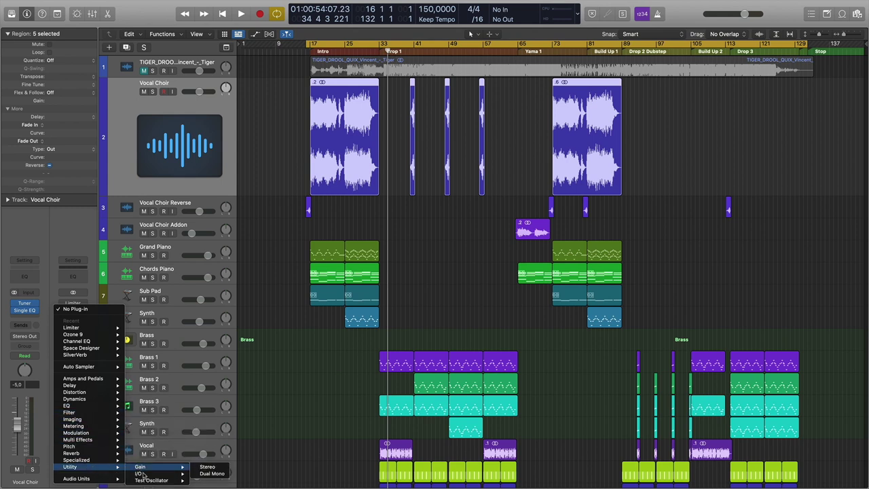
left_click(206, 466)
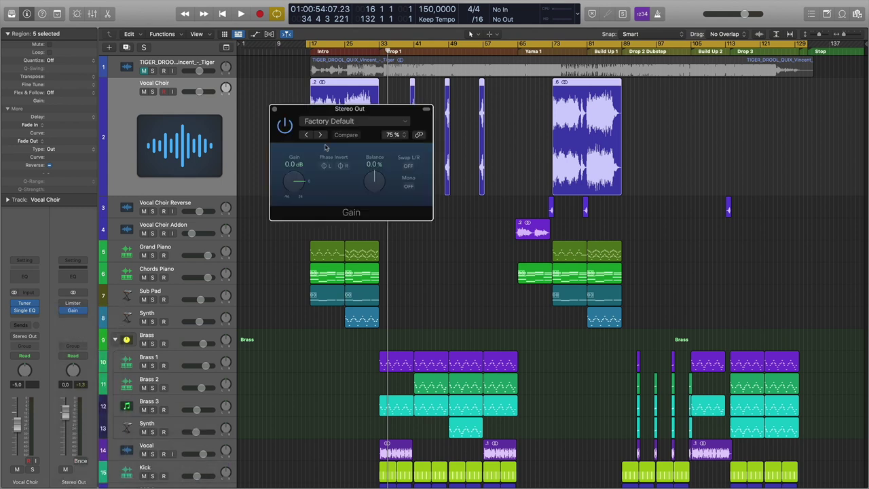
mouse_move(290, 183)
left_mouse_down()
mouse_move(291, 202)
mouse_move(290, 191)
left_mouse_up()
key("space")
left_click(274, 109)
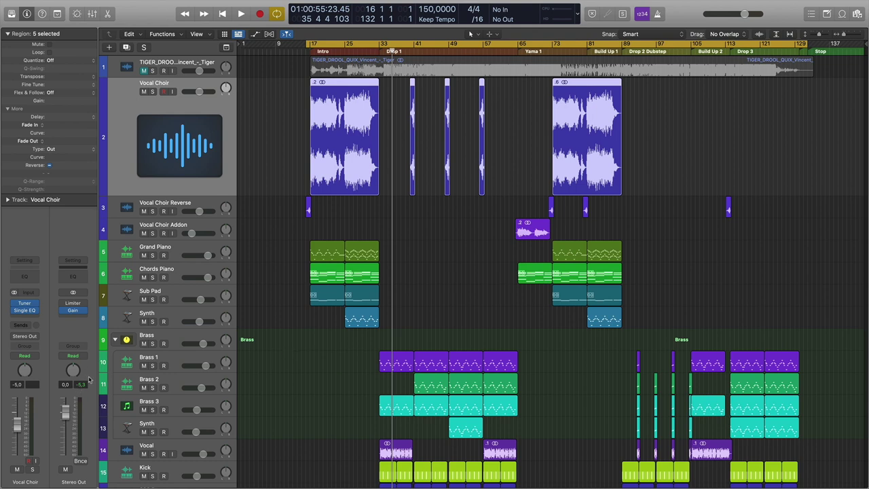
- Check the Stereo Out Gain plug-in's setting, close it, and select the Chords Piano track
left_click(73, 310)
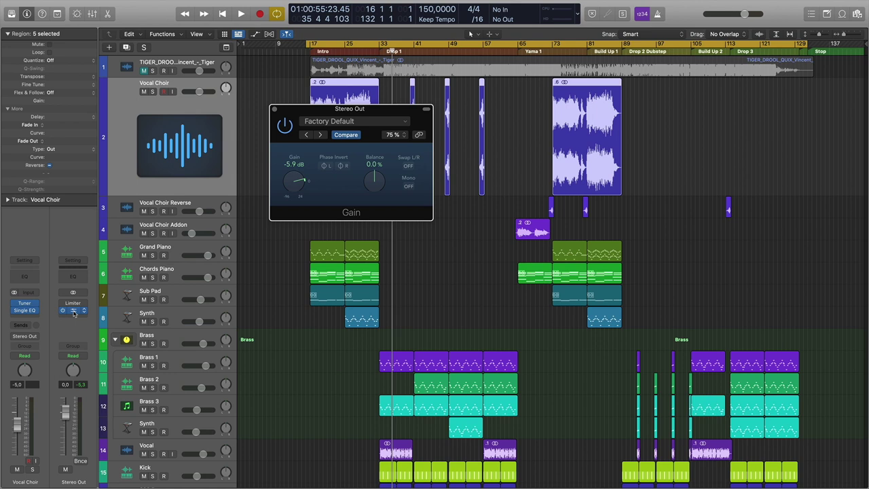
left_click(74, 311)
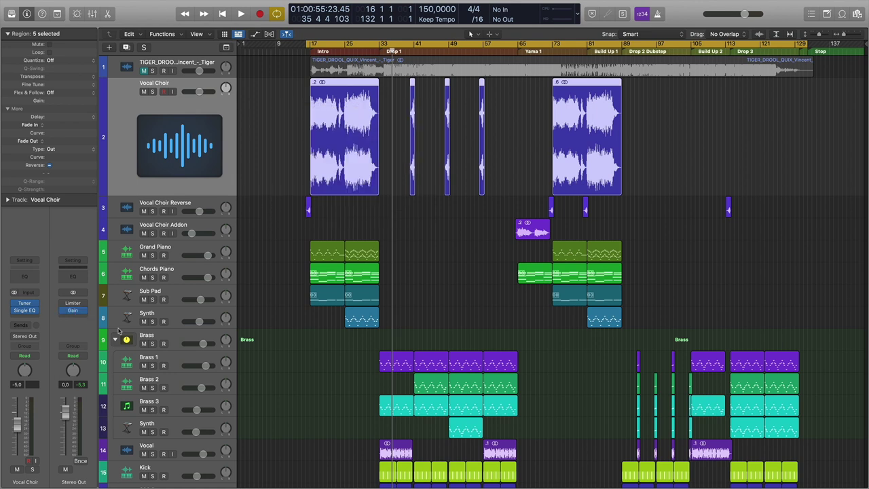
left_click(173, 275)
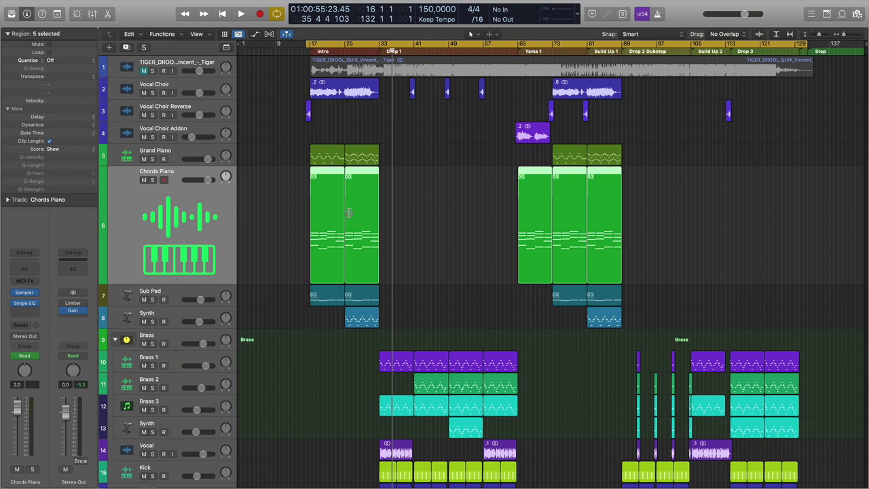
- Reopen the Gain plug-in on Stereo Out and raise its gain slightly
mouse_move(74, 311)
left_click(74, 310)
left_click_drag(299, 185, 299, 182)
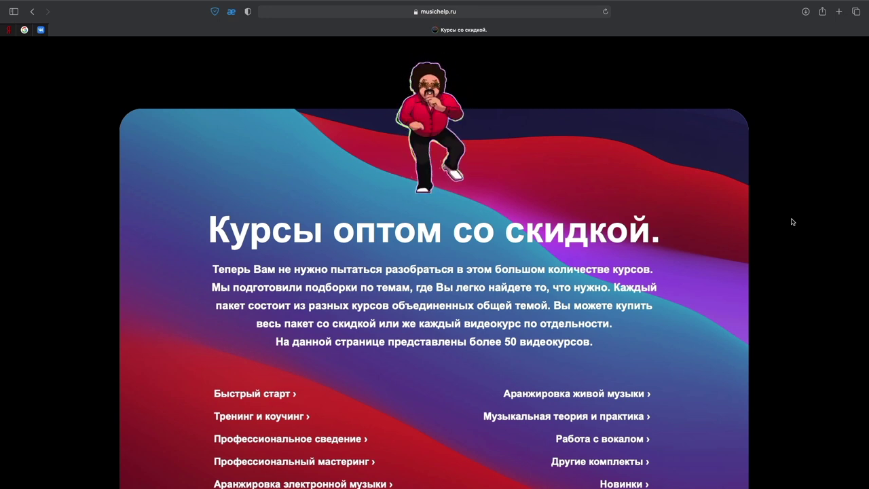
- Switch to Safari and view the "Аранжировка живой музыки" course package on the musichelp.ru discount courses page
scroll(792, 221, "down", 4)
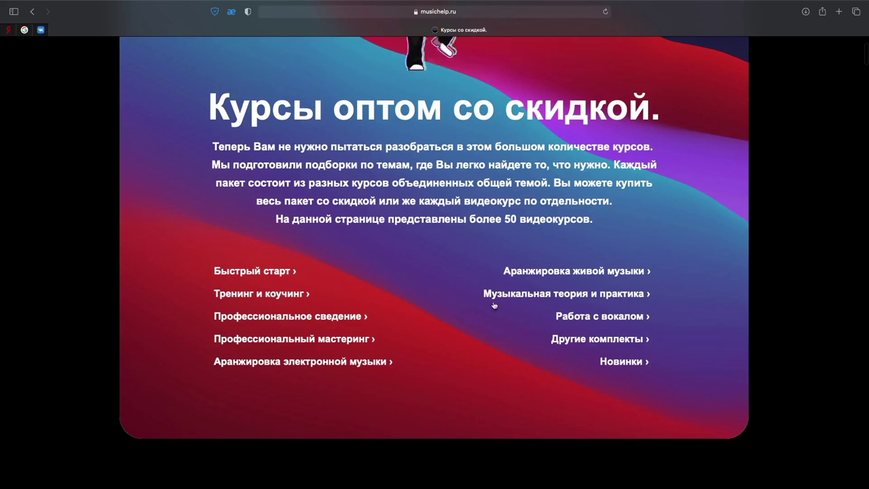
left_click(545, 278)
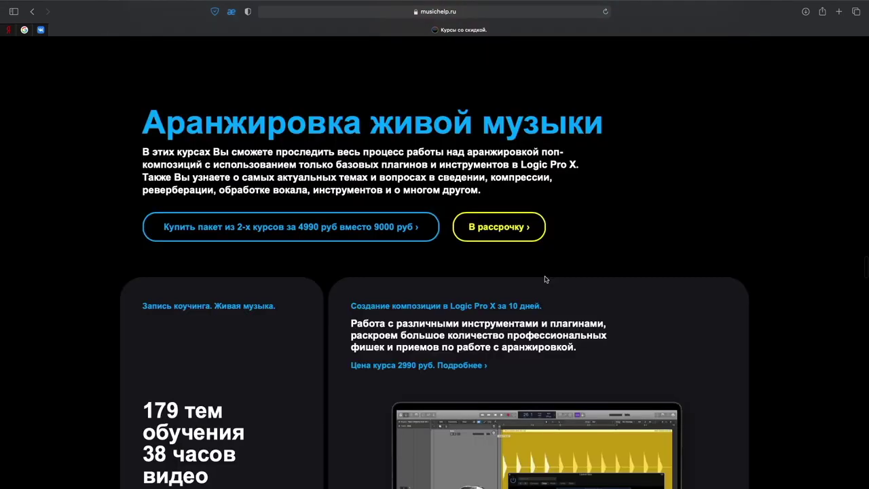
scroll(528, 277, "down", 2)
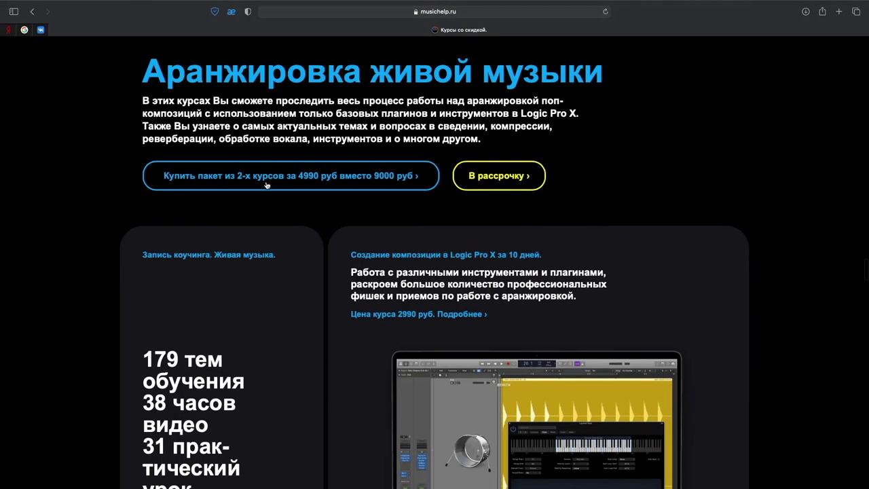
- Browse the discount courses page down through the "Музыкальная теория и практика" package and its courses
scroll(251, 306, "down", 6)
scroll(379, 331, "down", 7)
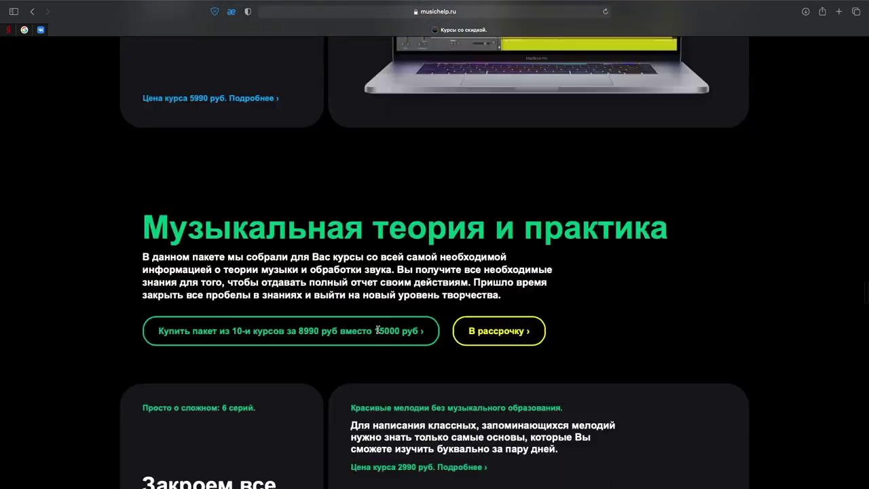
scroll(190, 244, "down", 10)
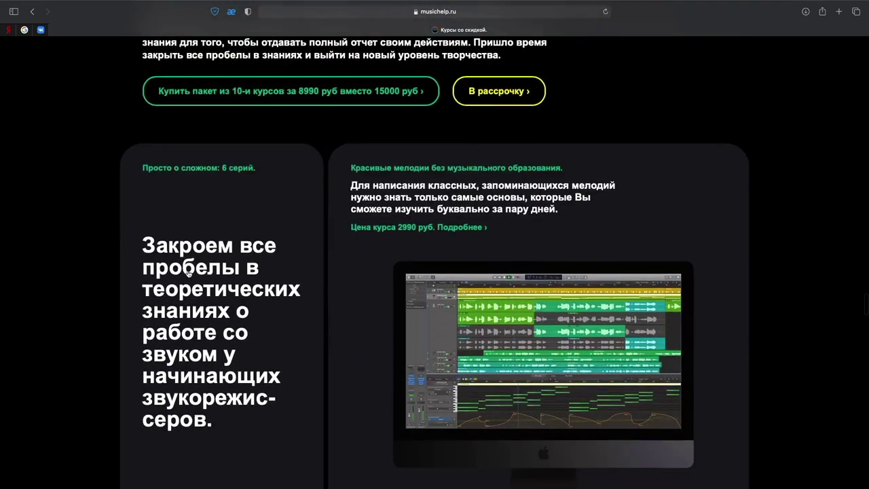
scroll(203, 274, "down", 11)
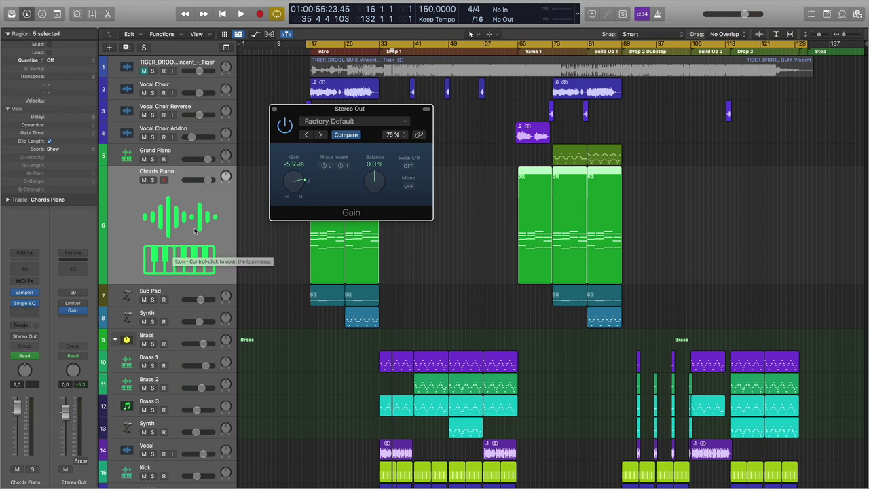
- Switch to Logic Pro, bypass the Gain plug-in on Stereo Out and close its window
left_click(76, 383)
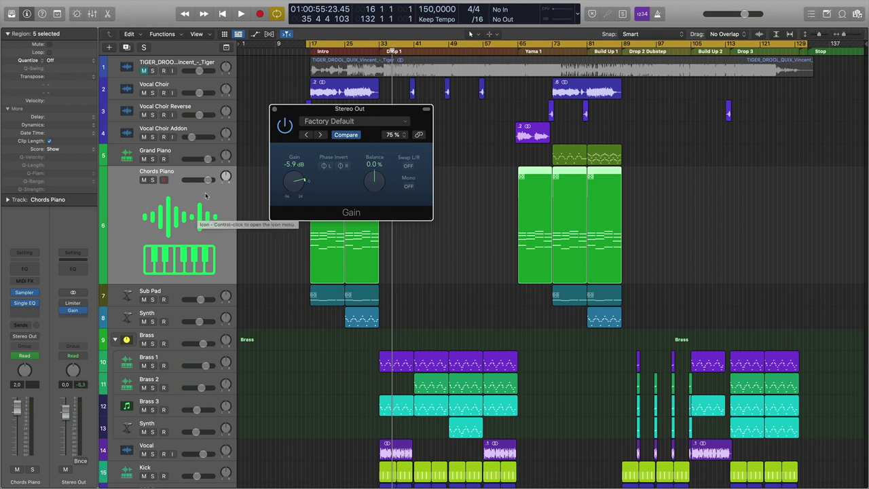
mouse_move(74, 312)
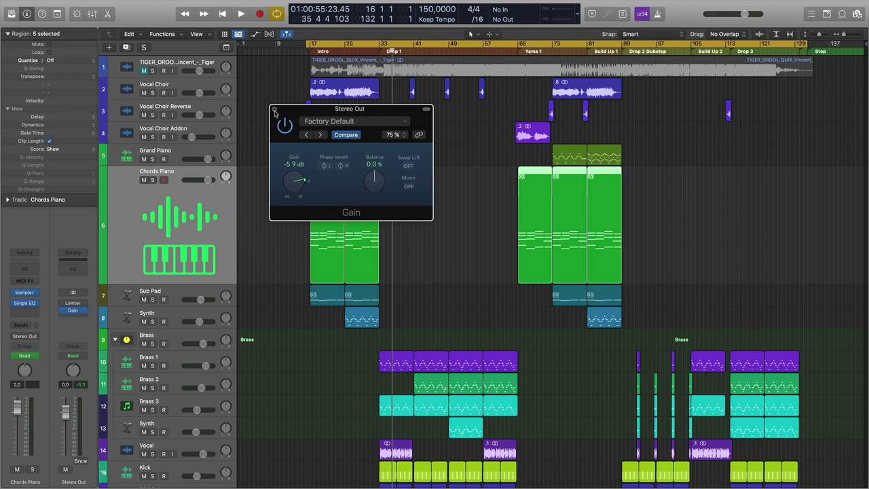
left_click(274, 110)
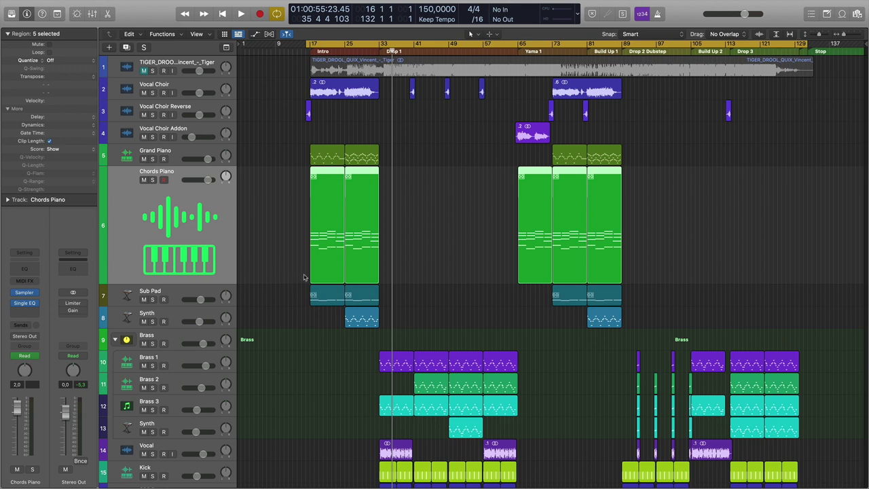
- Select the Kick track and place the playhead at bar 33, the start of Drop 1
scroll(304, 277, "down", 5)
scroll(304, 277, "down", 2)
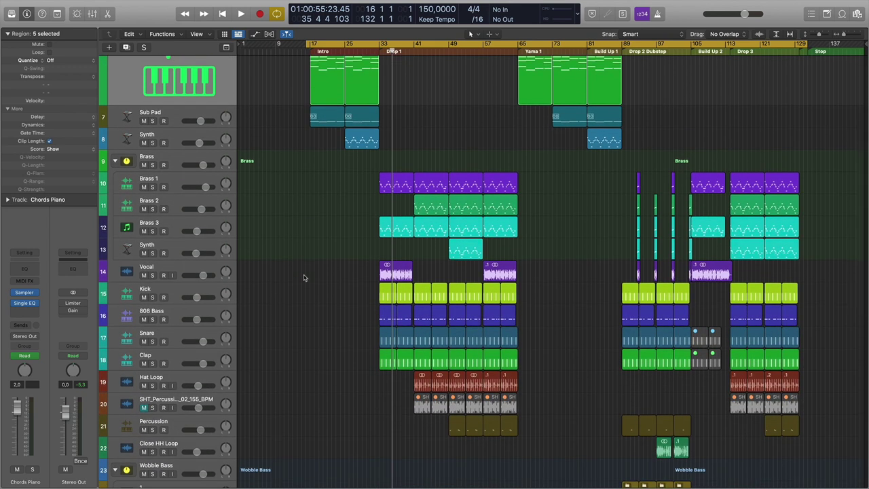
left_click(203, 290)
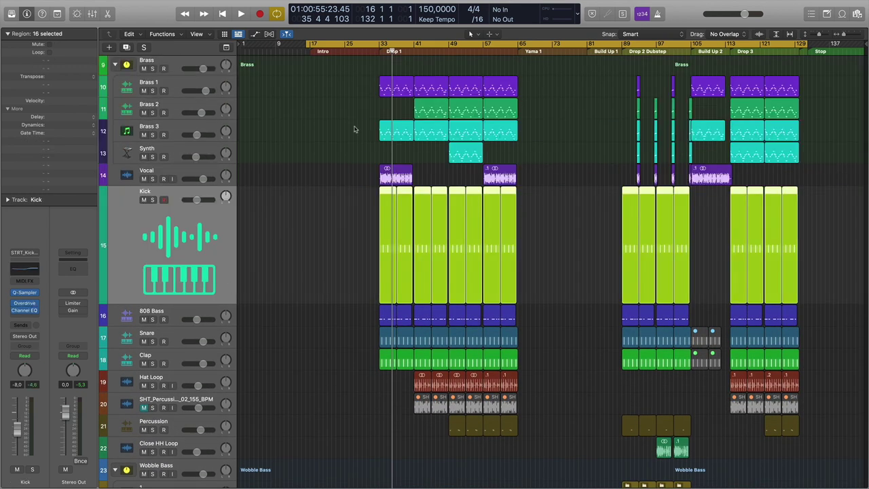
left_click(380, 53)
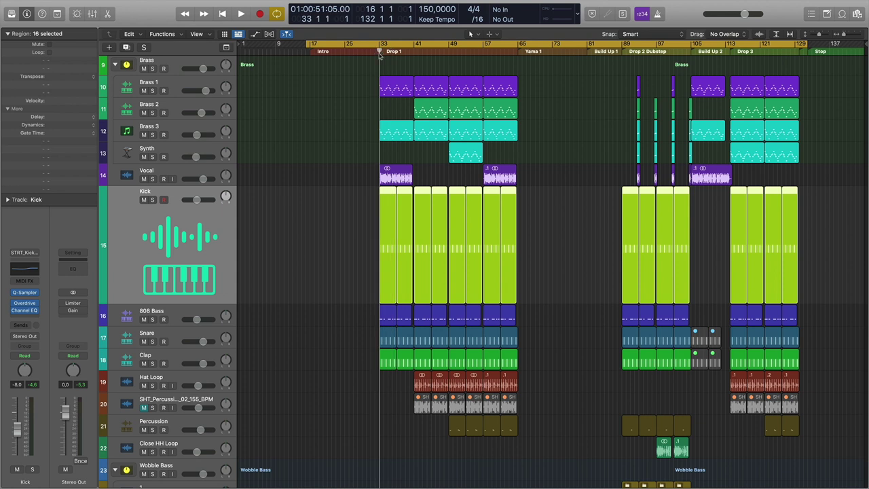
key("super+Right")
key("super+Right")
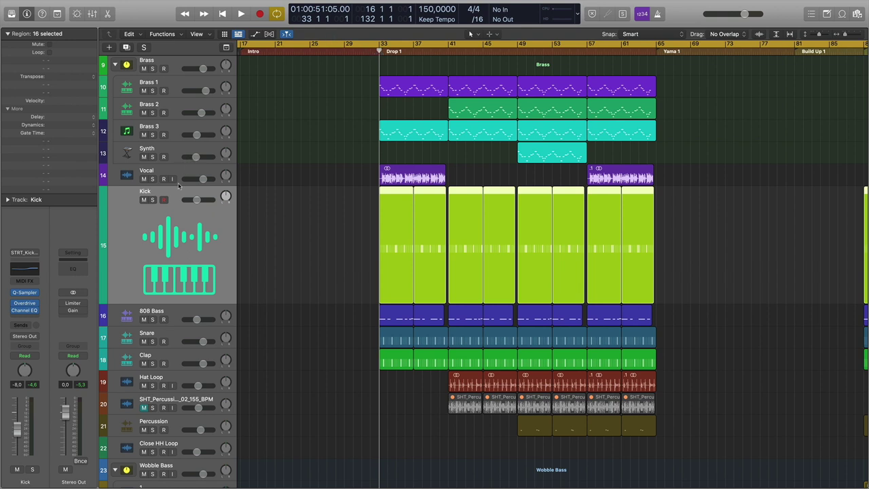
- Solo the Kick track, play it from the start of Drop 1 to check its level, and unsolo it
left_click(152, 200)
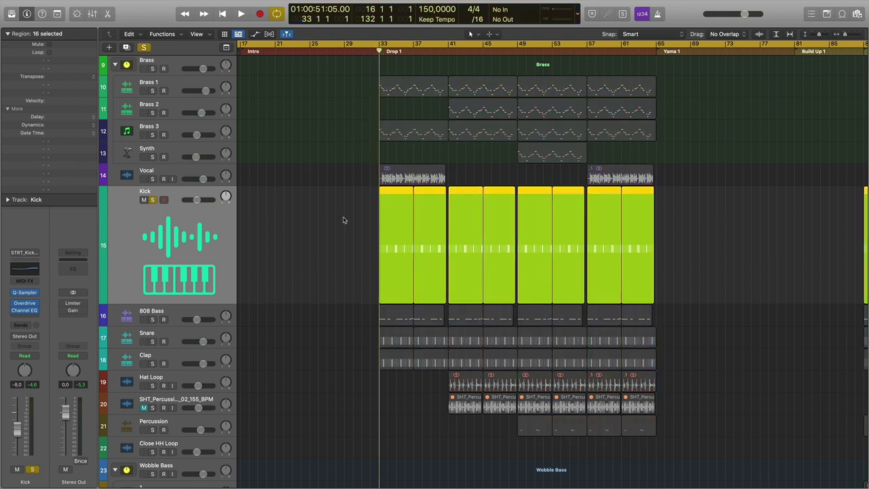
key("space")
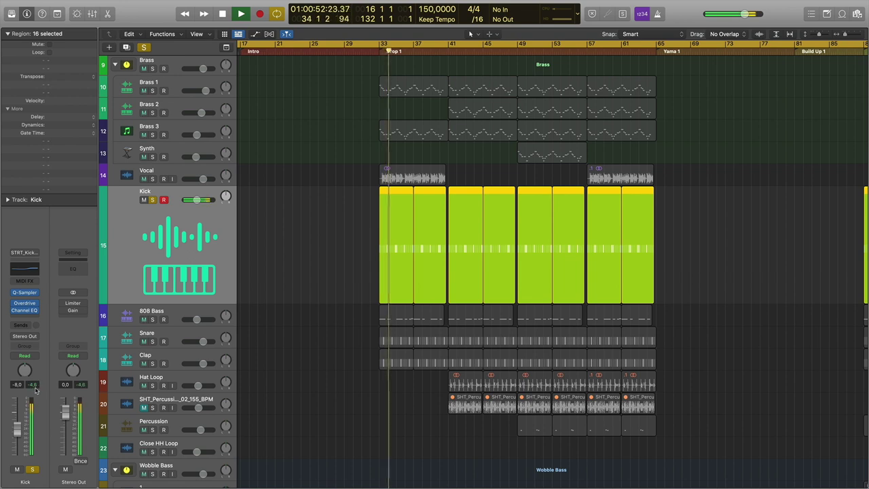
key("space")
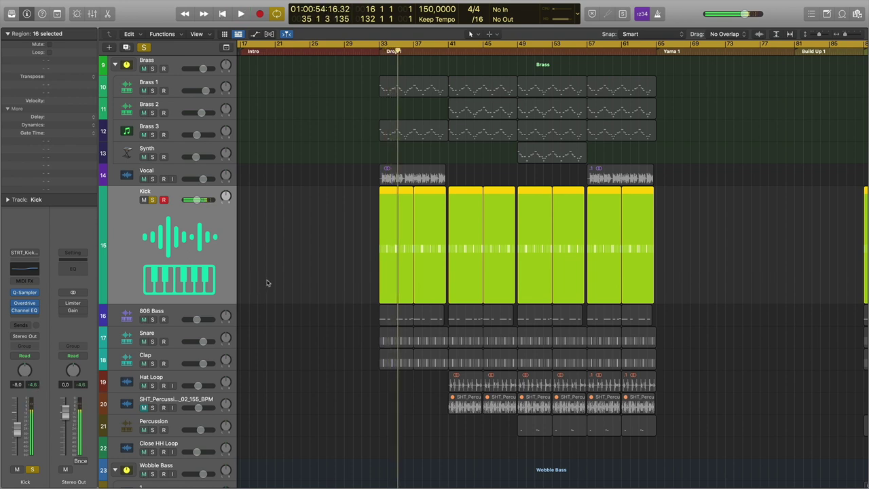
left_click(153, 200)
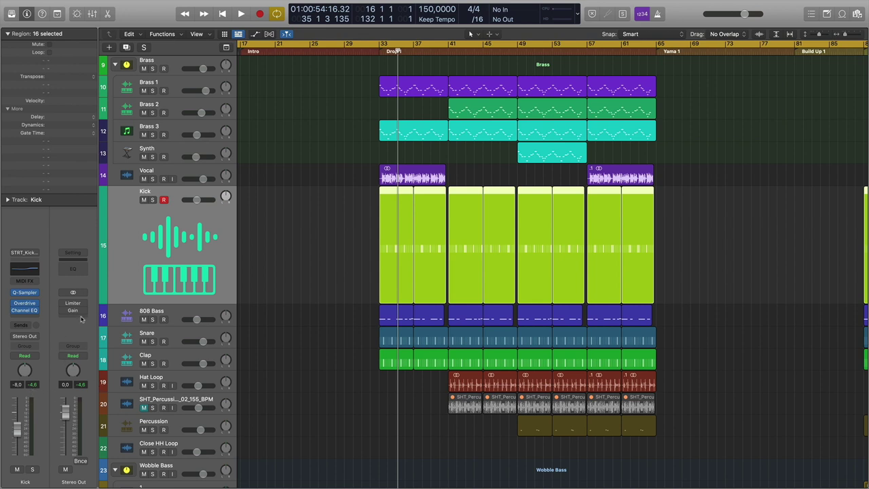
mouse_move(80, 313)
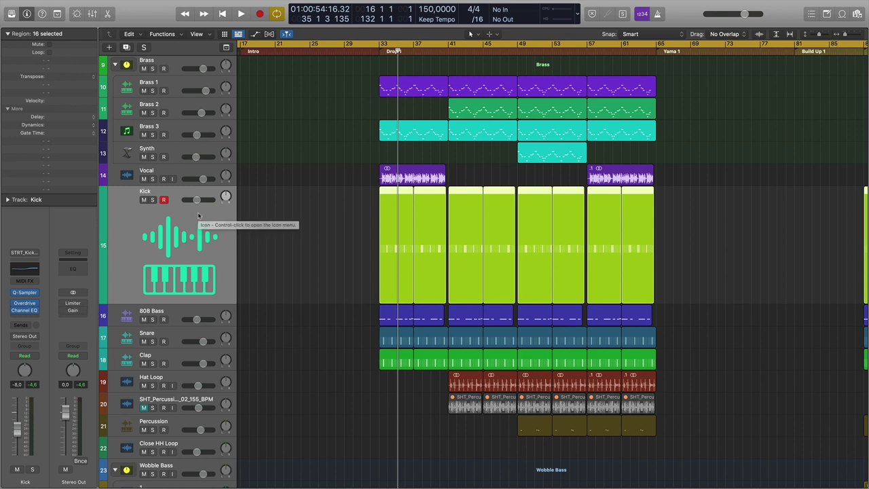
- Lower tracks Vocal Choir through Synth (track 8) together, bringing Vocal Choir to -10.0 dB, and set the Brass stack's volume to -7.0 dB
scroll(266, 288, "down", 10)
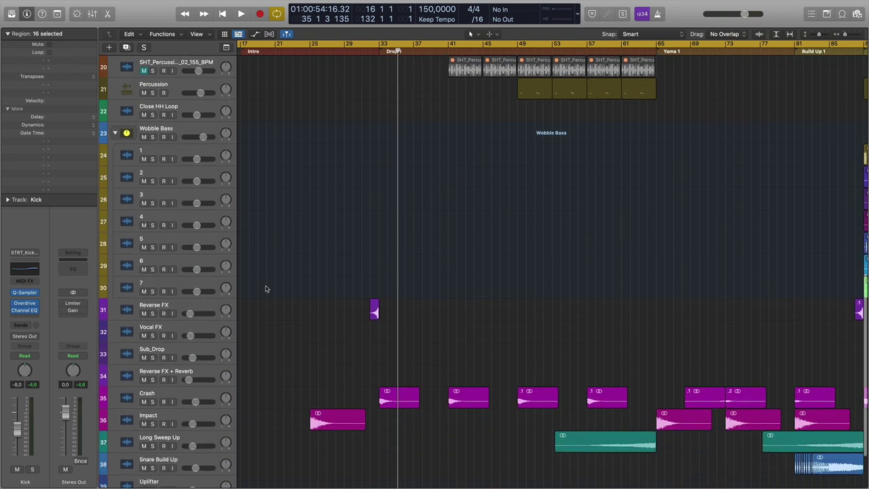
scroll(265, 288, "down", 2)
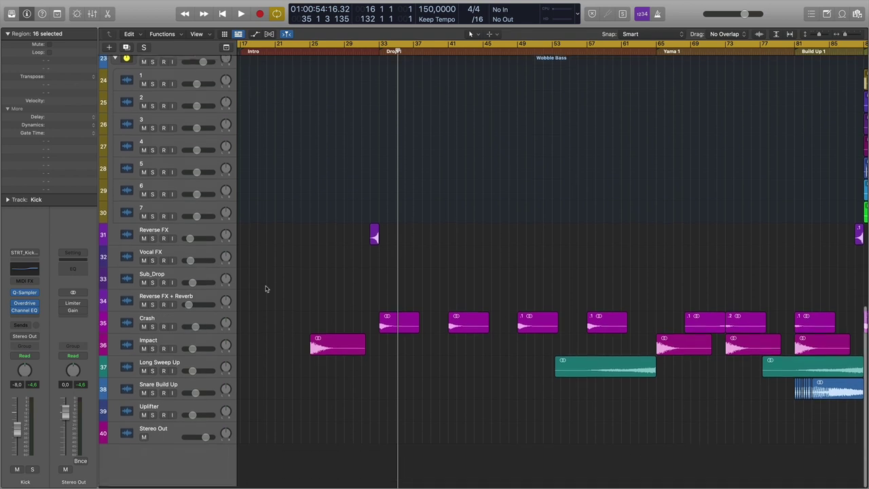
scroll(266, 286, "up", 6)
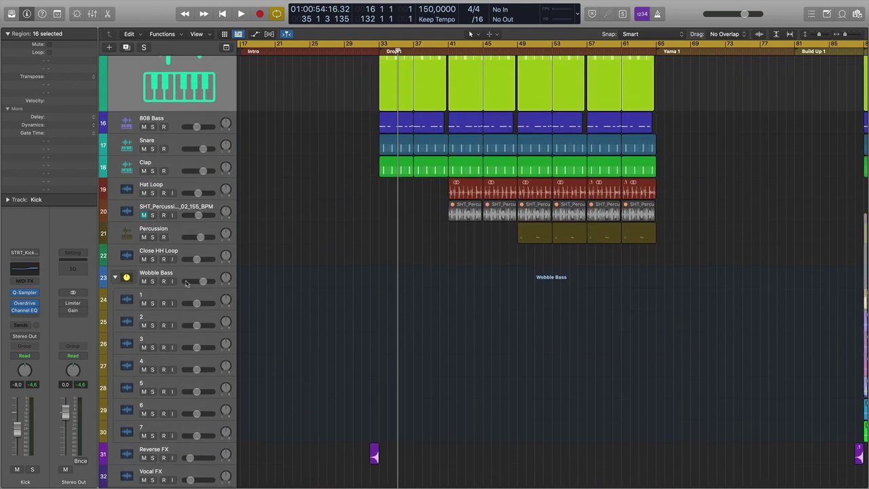
scroll(201, 281, "up", 8)
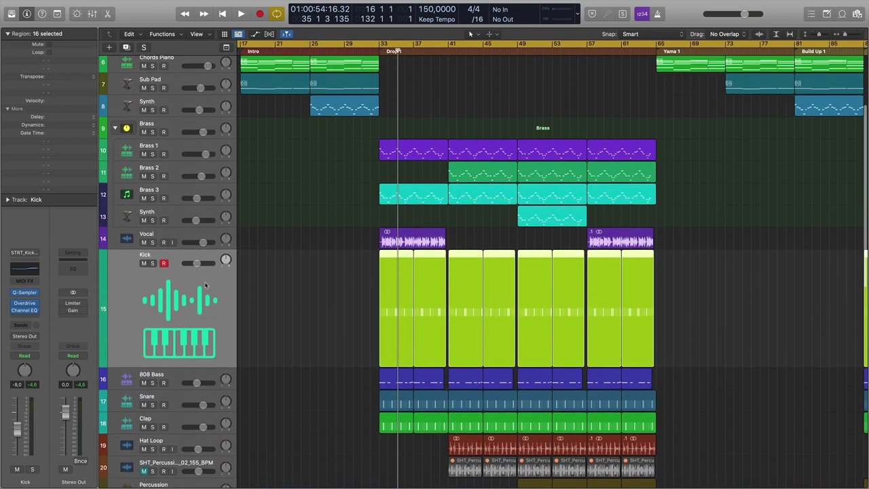
scroll(206, 285, "up", 5)
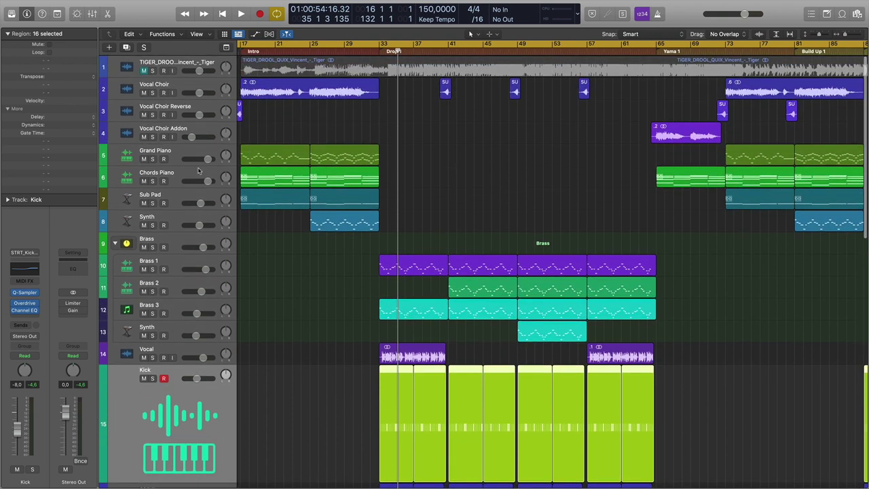
left_click(182, 88)
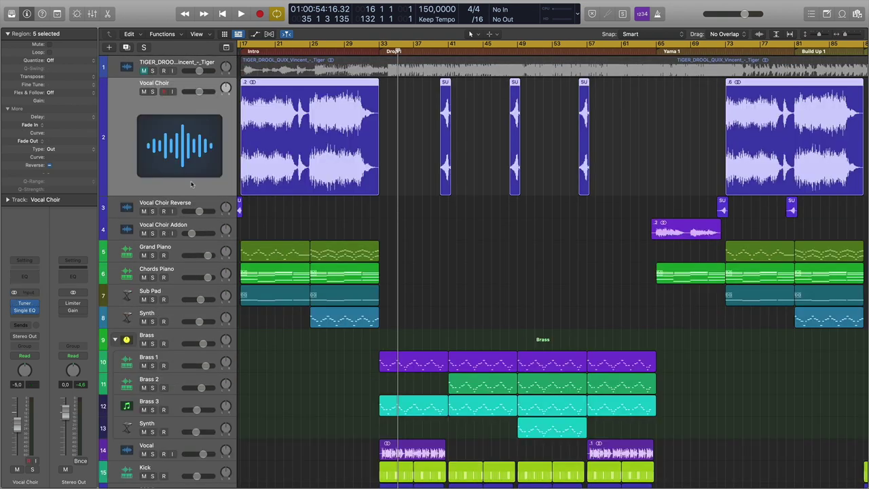
left_click(180, 319, "shift")
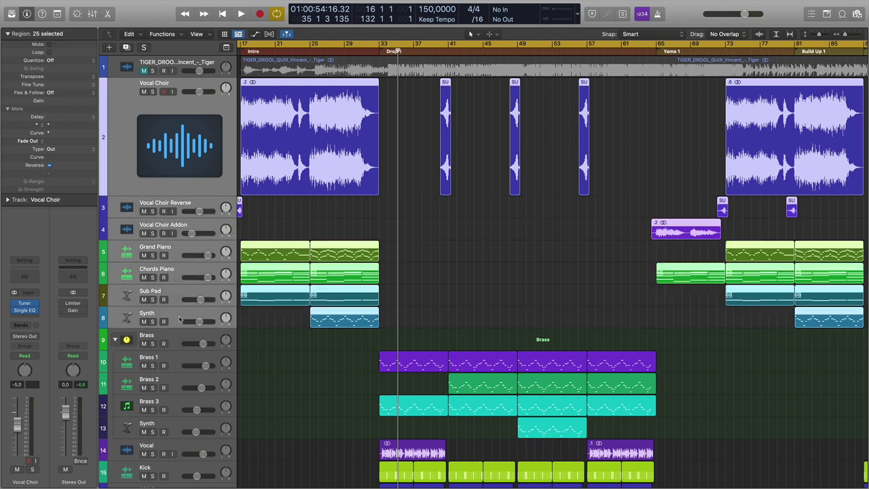
left_click(201, 321)
left_click_drag(198, 321, 197, 343)
left_click(203, 343)
scroll(306, 340, "down", 10)
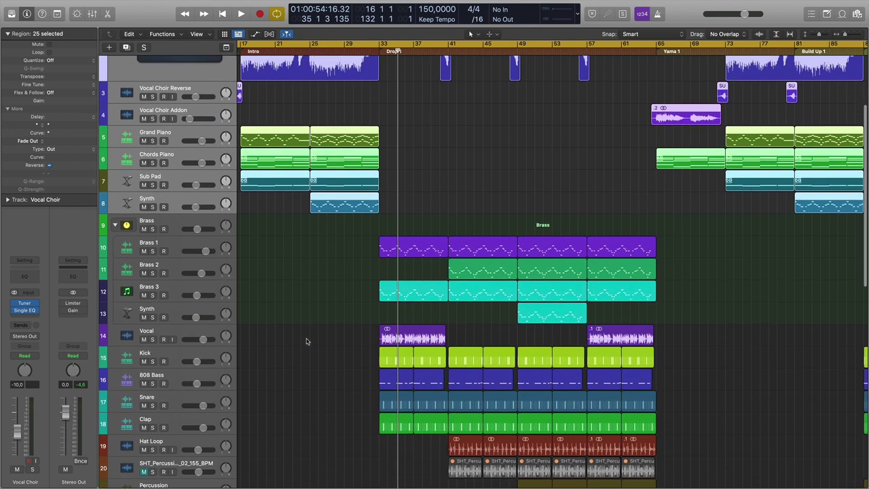
- Check the channel strips of the Synth track inside the Brass stack and of the Brass stack itself
scroll(307, 336, "down", 2)
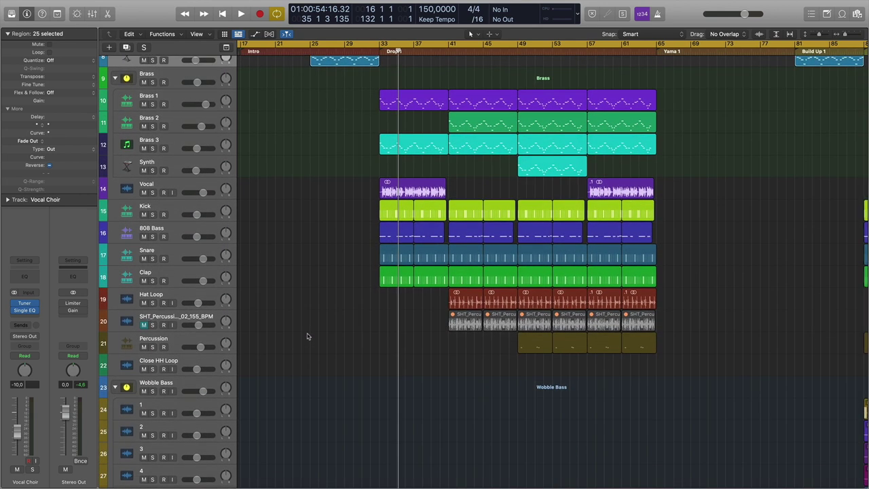
left_click(172, 185)
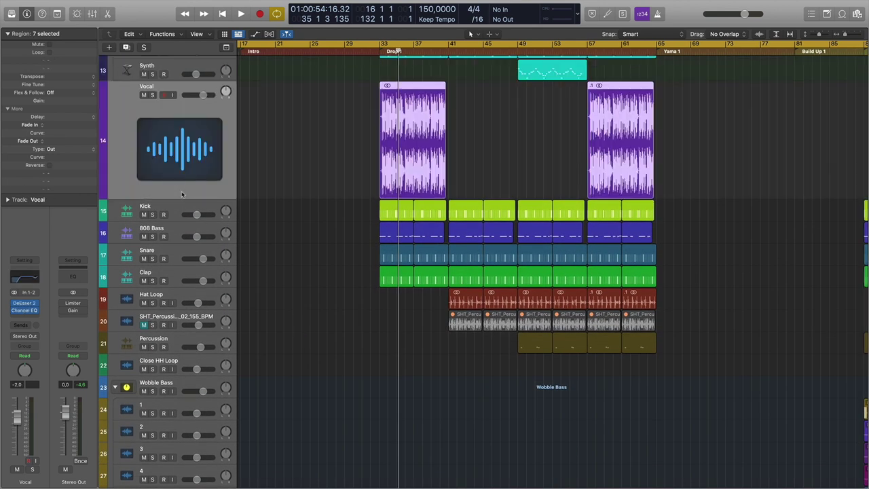
scroll(181, 195, "up", 5)
left_click(182, 190)
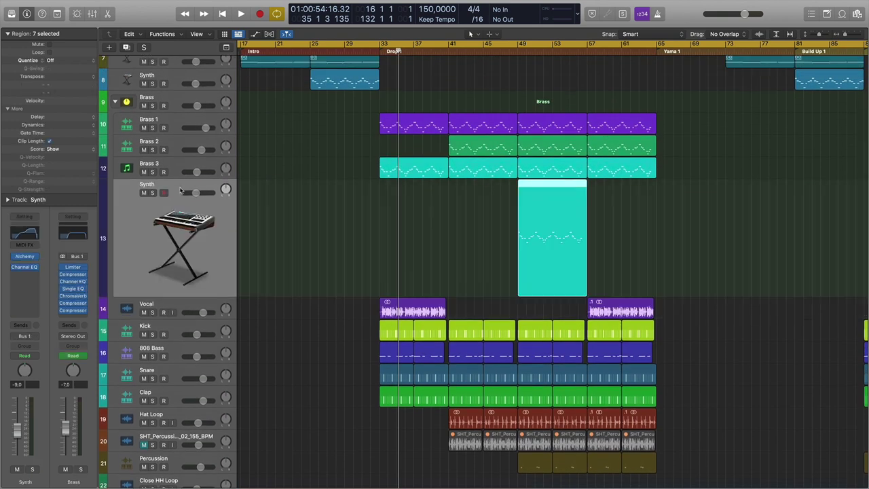
left_click(164, 101)
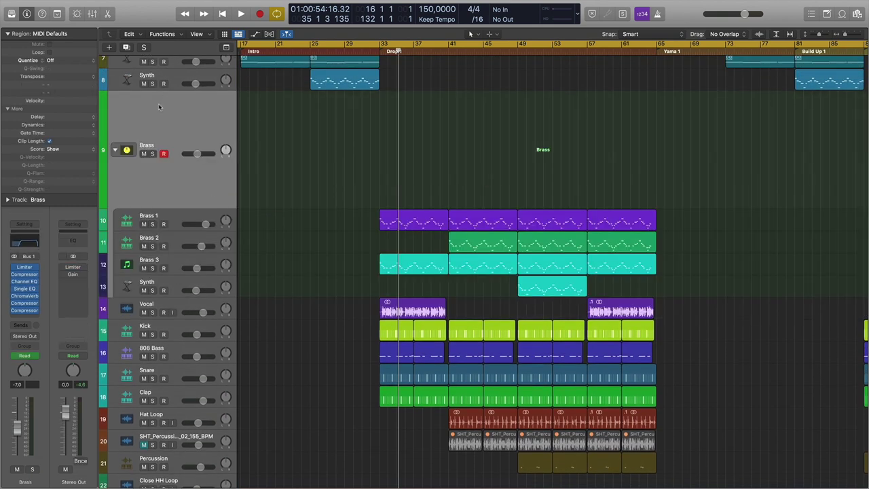
left_click(153, 153)
left_click(153, 153)
- Lower tracks Vocal through Close HH Loop together, bringing Vocal to -7.0 dB, and lower the Wobble Bass stack's volume as well
left_click(162, 308)
scroll(284, 298, "down", 5)
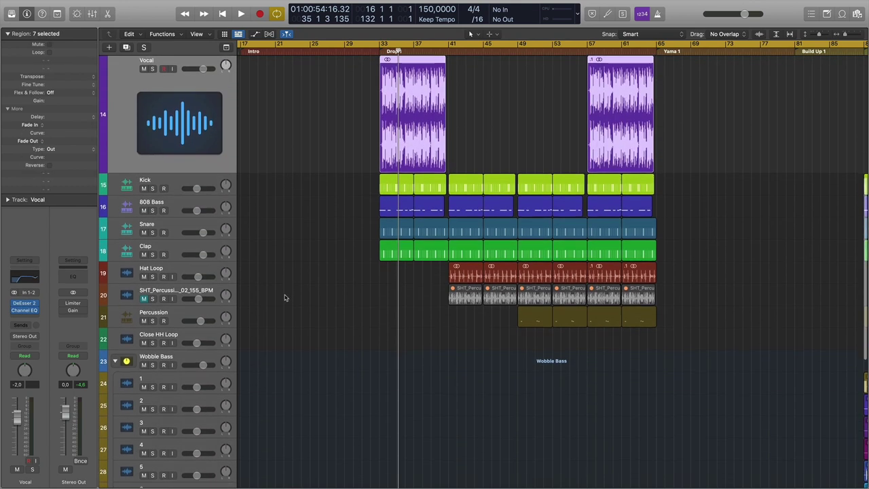
key("super+a")
left_click_drag(197, 343, 194, 343)
scroll(306, 324, "down", 3)
left_click_drag(197, 300, 197, 300)
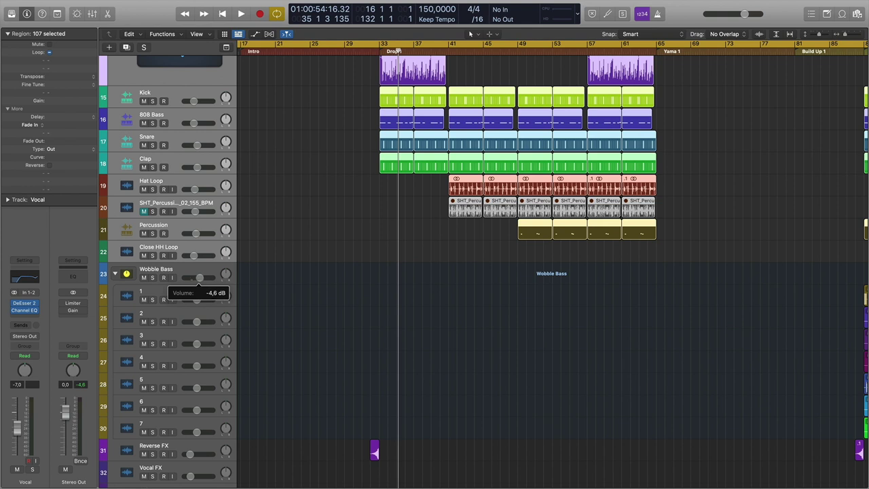
left_click_drag(197, 299, 197, 299)
- Select the effect tracks Reverse FX through Uplifter and lower their volumes together, bringing Uplifter to -20.0 dB
scroll(352, 281, "down", 5)
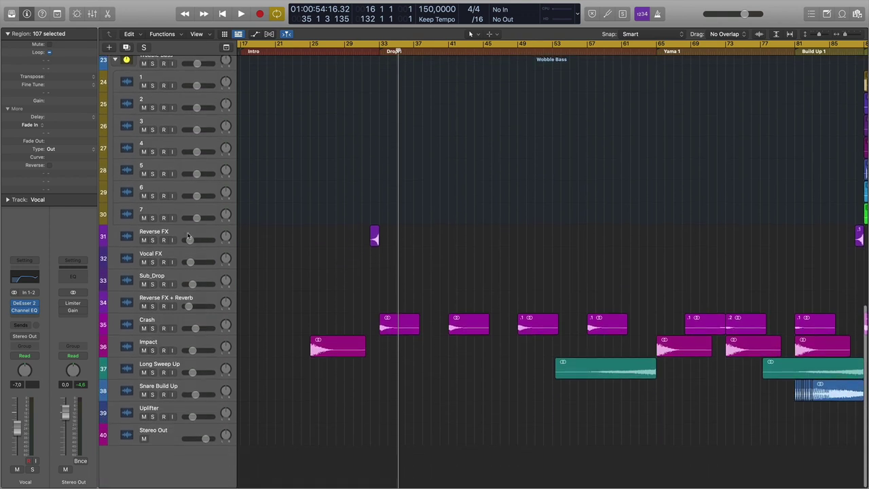
left_click(188, 235)
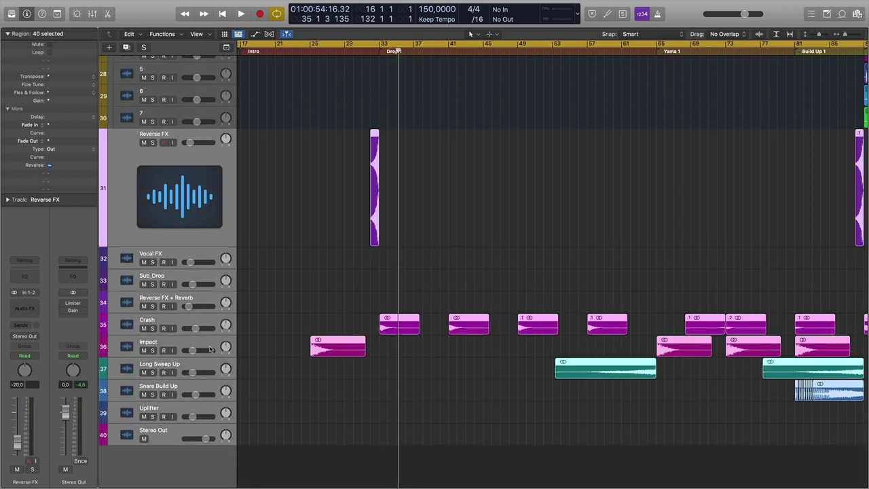
left_click(198, 410)
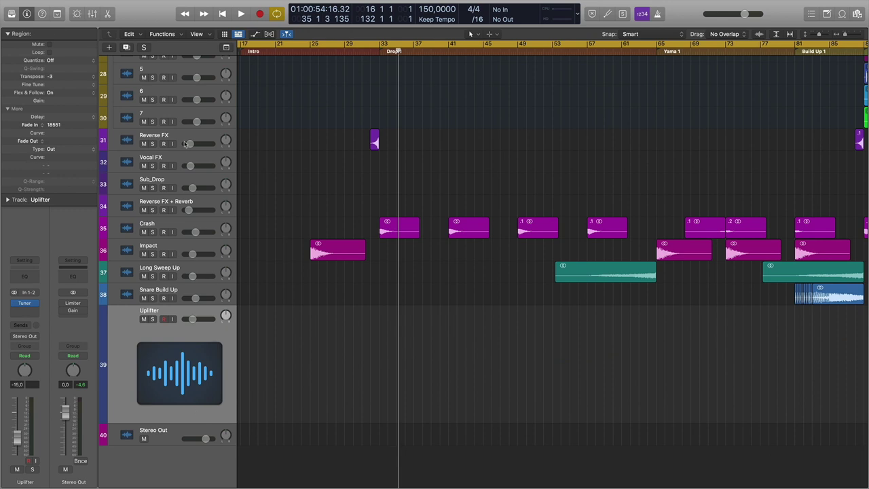
key("super+a")
left_click_drag(189, 143, 188, 143)
- Return the playhead to the start of Drop 1 and check the Kick track's volume
scroll(350, 212, "up", 8)
scroll(349, 212, "up", 8)
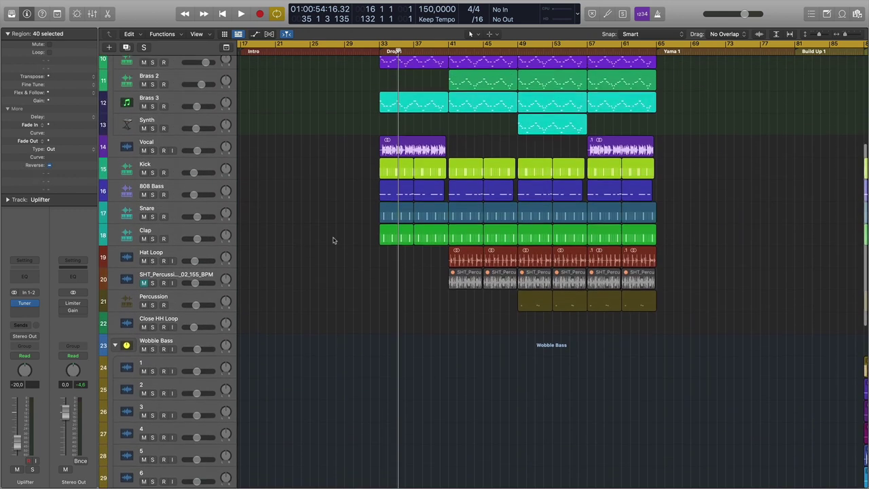
key("alt+comma")
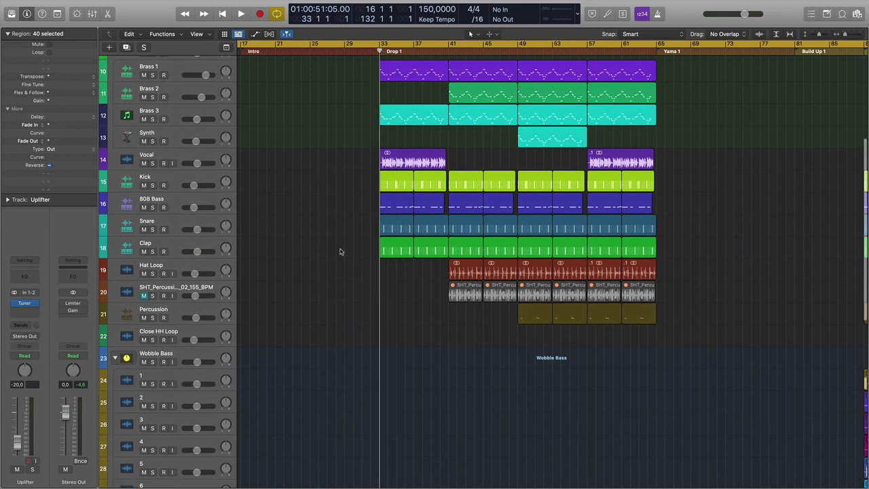
left_click(193, 185)
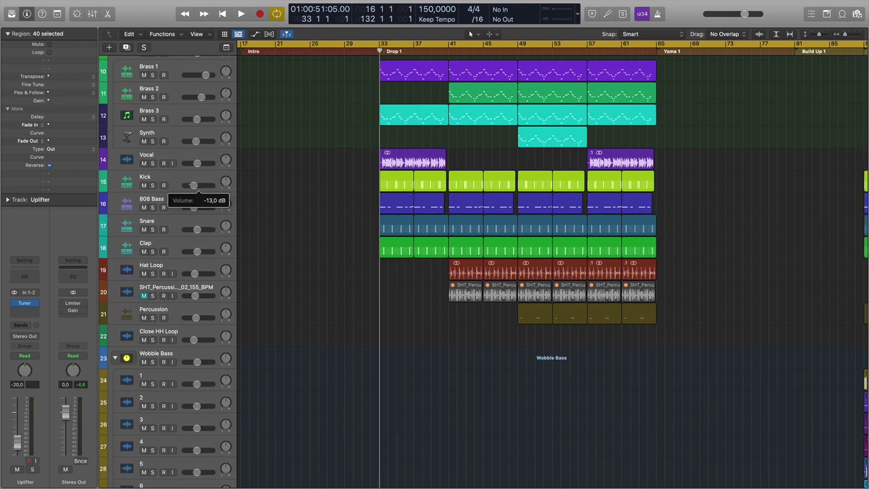
- Select the Kick track and play Drop 1 from its start to check the Stereo Out level
left_click(191, 182)
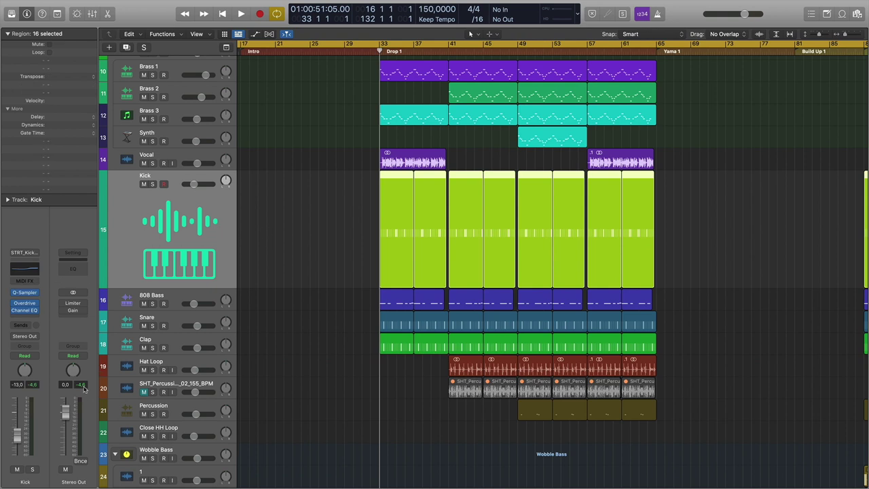
key("space")
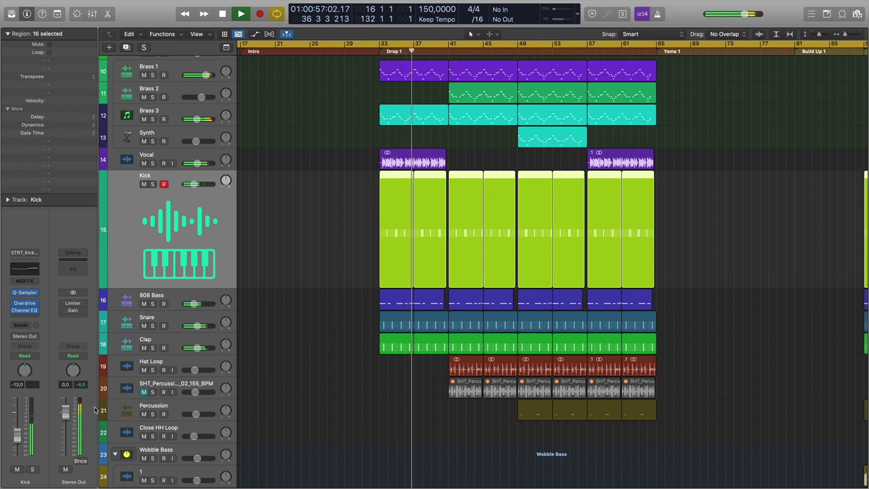
key("space")
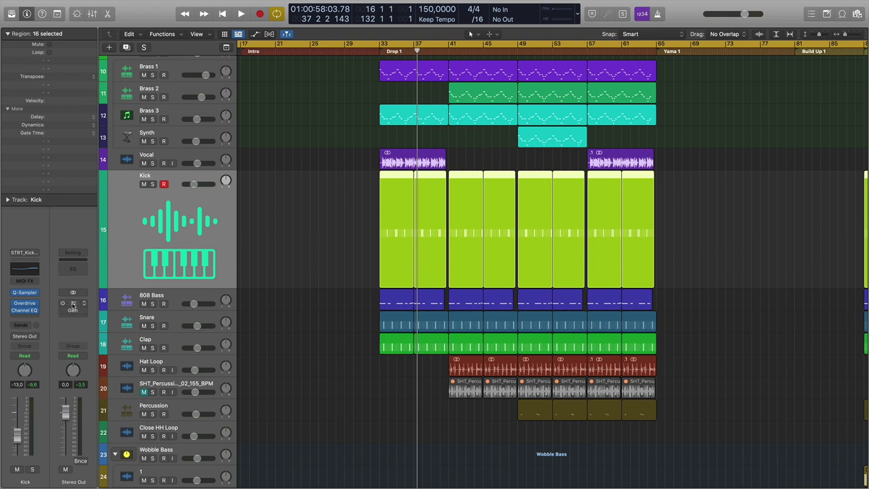
- Turn on the Stereo Out Limiter, set its Gain to +7.0 dB and play the drop to audition it
left_click(73, 306)
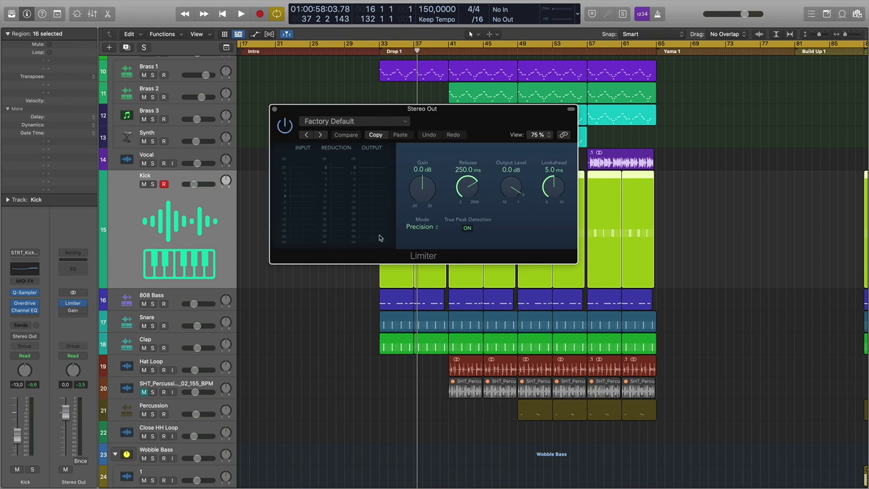
left_click_drag(425, 195, 431, 171)
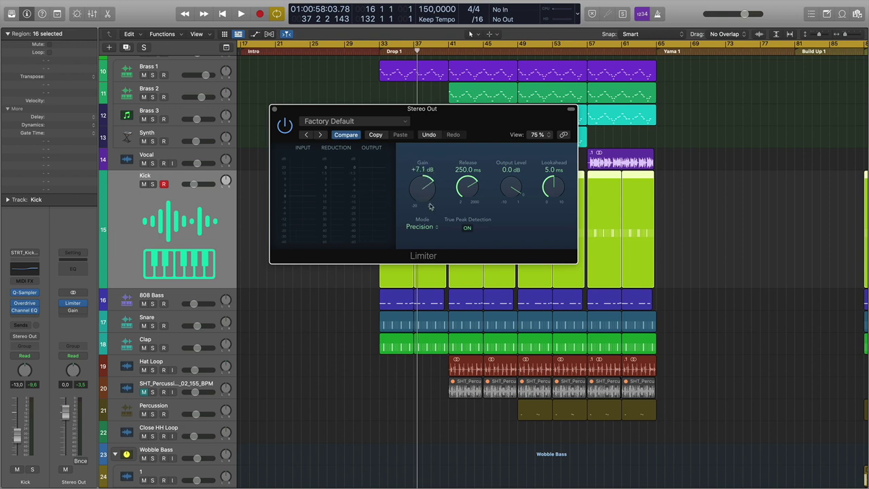
key("space")
left_click_drag(428, 198, 428, 195)
scroll(427, 195, "down", 2)
key("space")
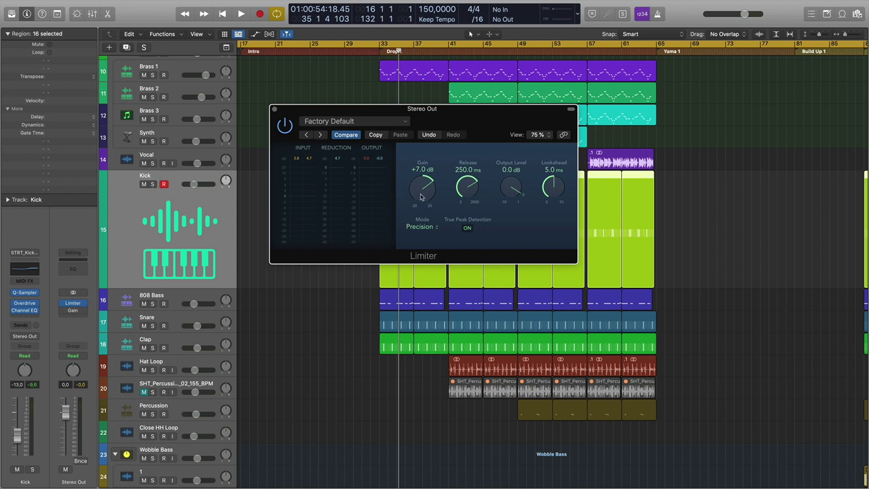
- Try raising the Stereo Out Limiter's Gain further, then lower it again and close the plug-in
left_click_drag(421, 197, 427, 124)
left_click_drag(424, 194, 421, 258)
left_click(274, 109)
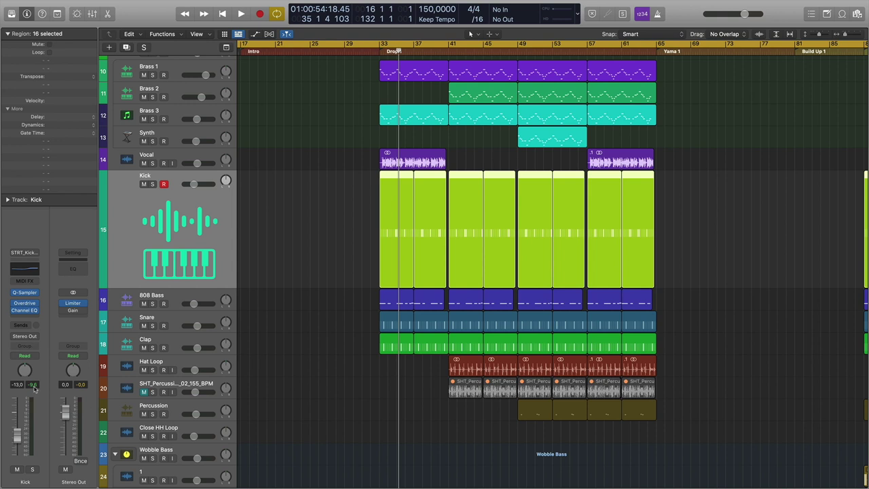
- Solo the Kick track, play the start of Drop 1 to check its peak level, and unsolo it
left_click(152, 185)
key("space")
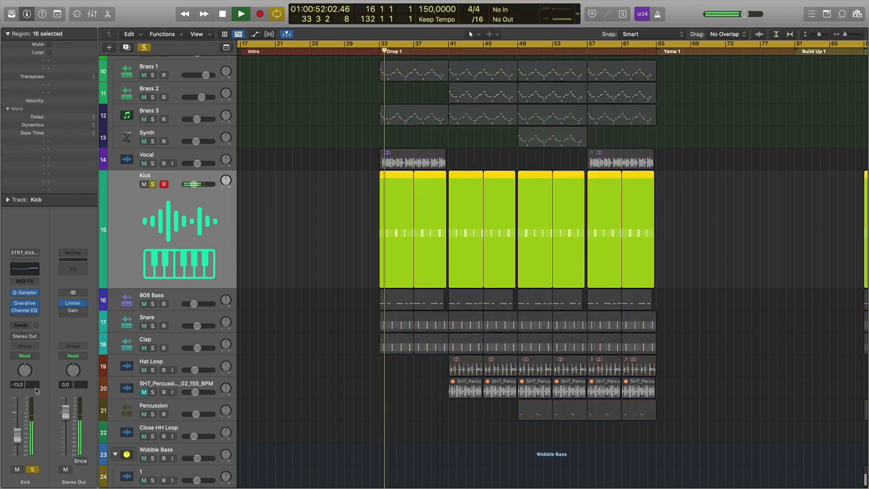
key("space")
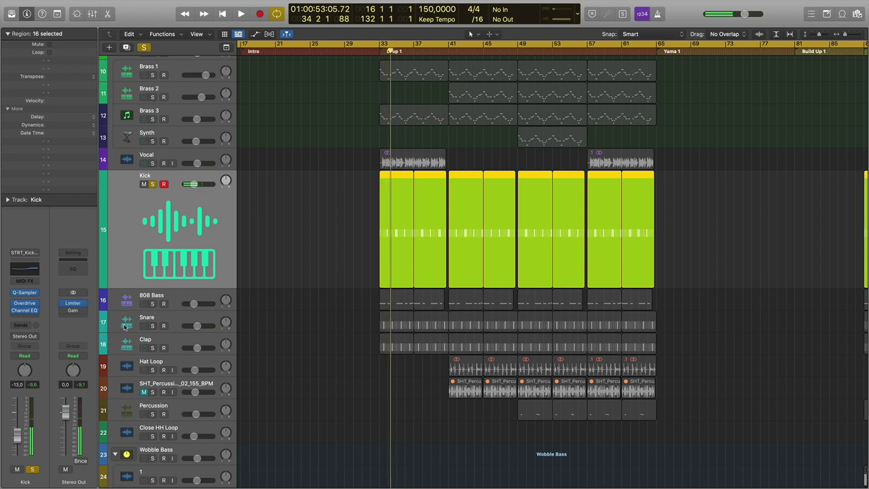
left_click(152, 185)
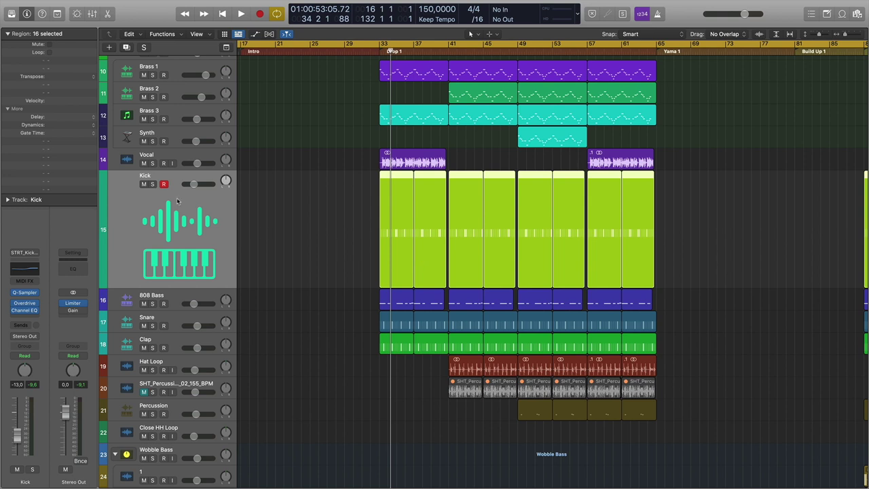
- Bypass the Limiter on the Stereo Out channel strip
left_click(62, 303)
left_click_drag(65, 409, 65, 411)
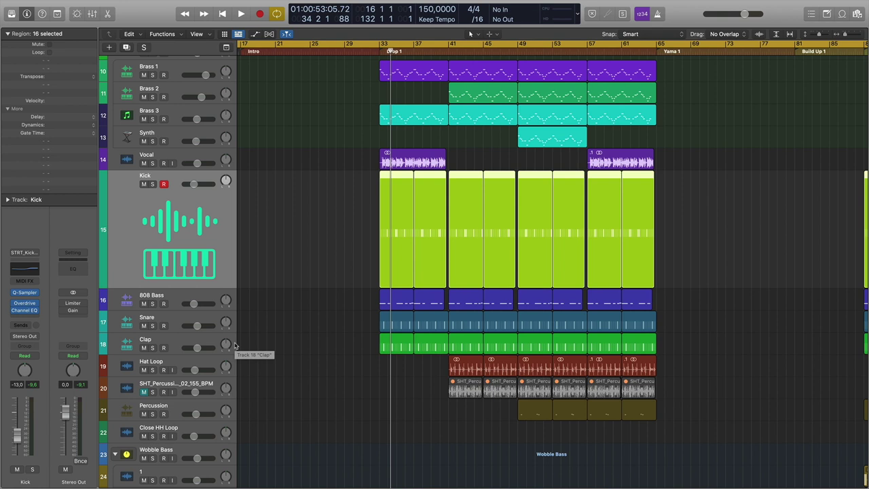
scroll(235, 346, "left", 1)
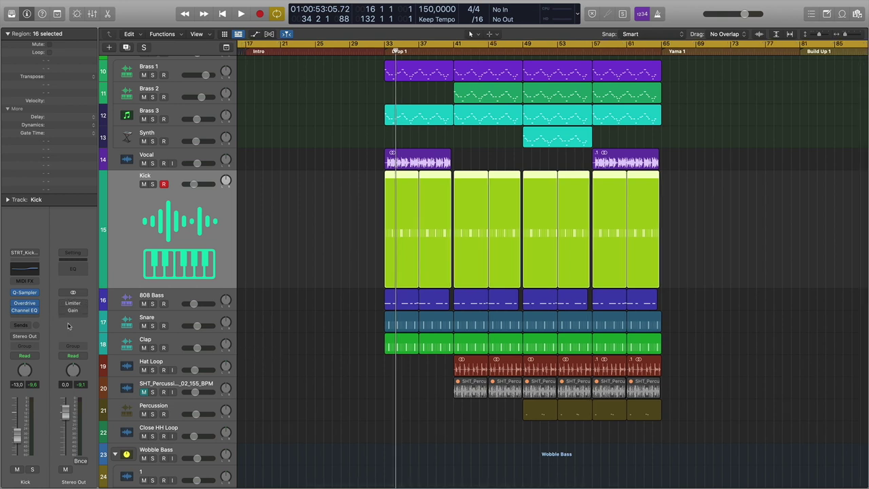
- Turn on the Stereo Out Gain plug-in, set its Gain to -1.8 dB, and return the playhead to the start of Drop 1
mouse_move(75, 313)
left_click(73, 310)
left_click_drag(299, 181, 296, 179)
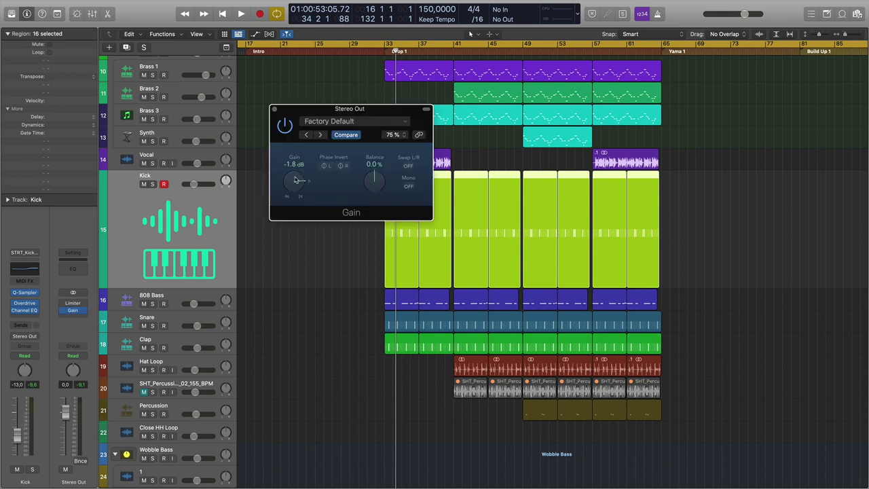
left_click(275, 109)
left_click(390, 51)
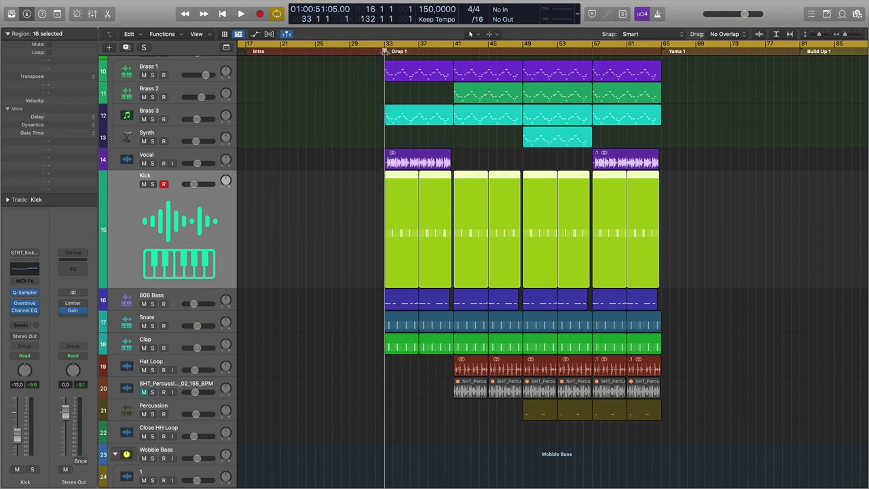